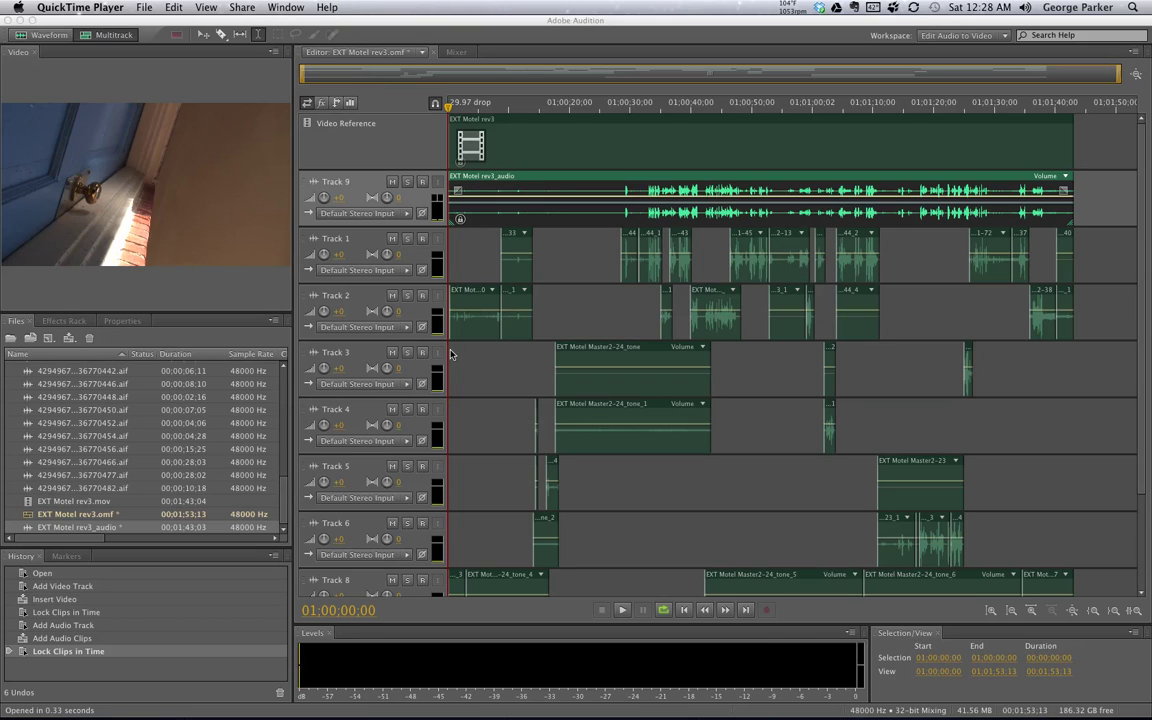
scroll(465, 358, "down", 3)
scroll(470, 364, "up", 3)
left_click(348, 124)
left_click(348, 124)
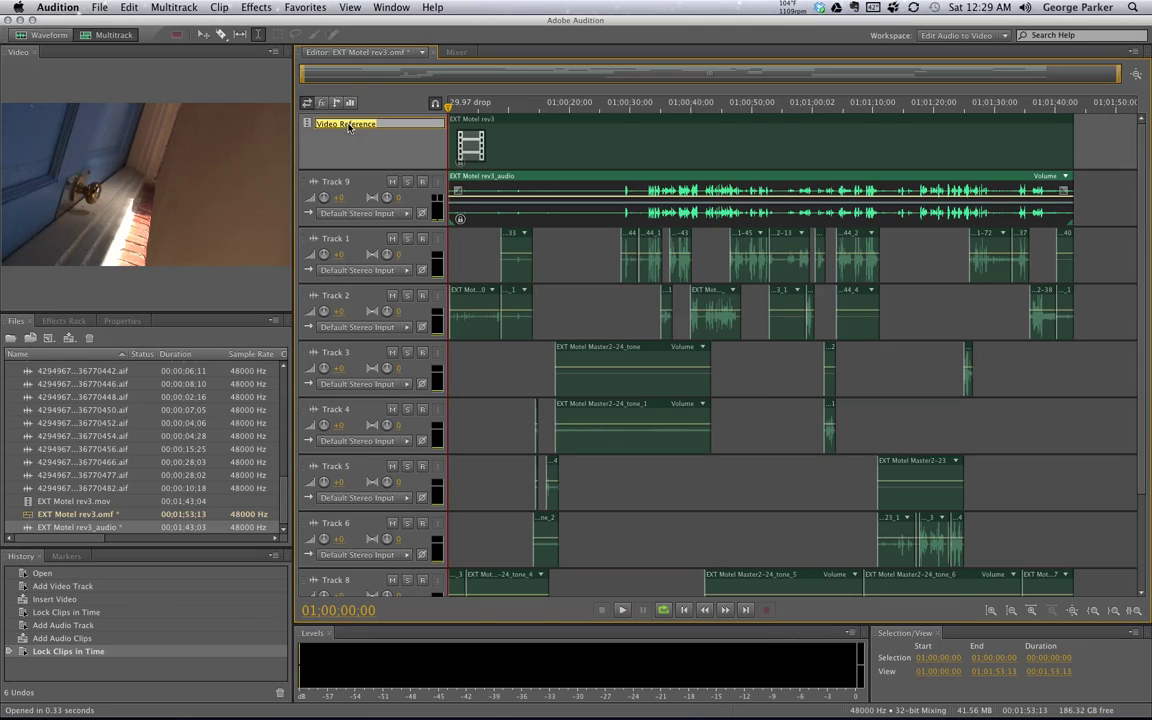
left_click(360, 152)
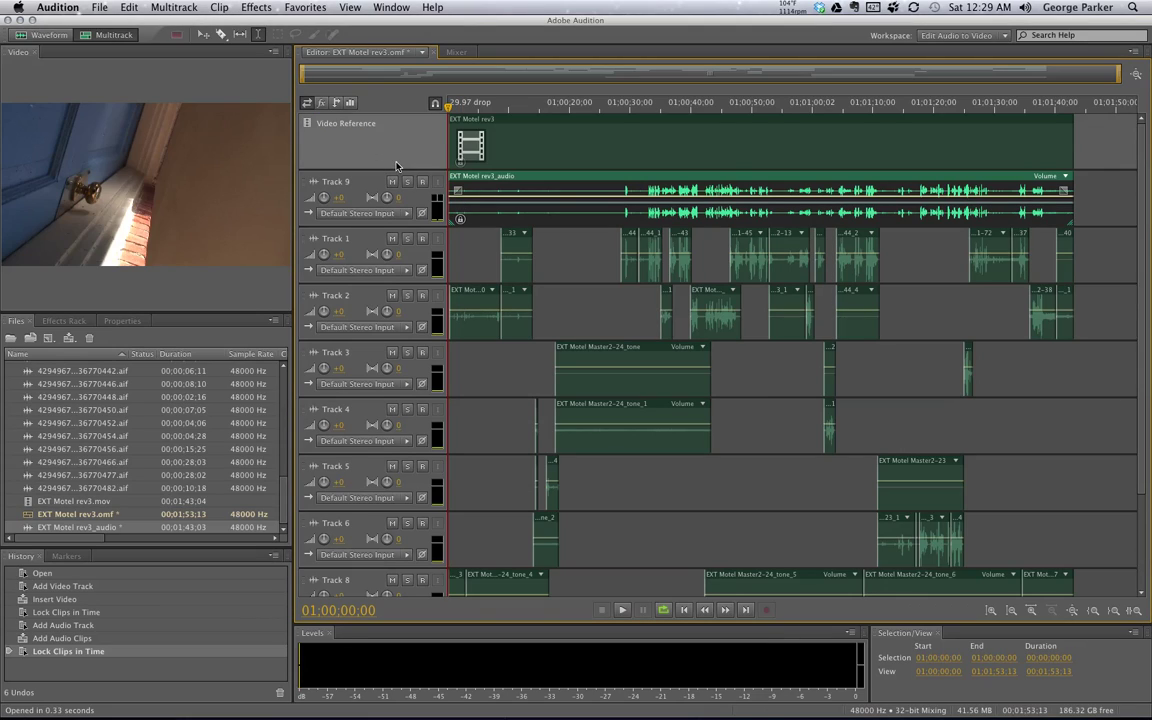
Rename Track 9, which holds the EXT Motel rev3_audio clip, as GT
left_click(343, 184)
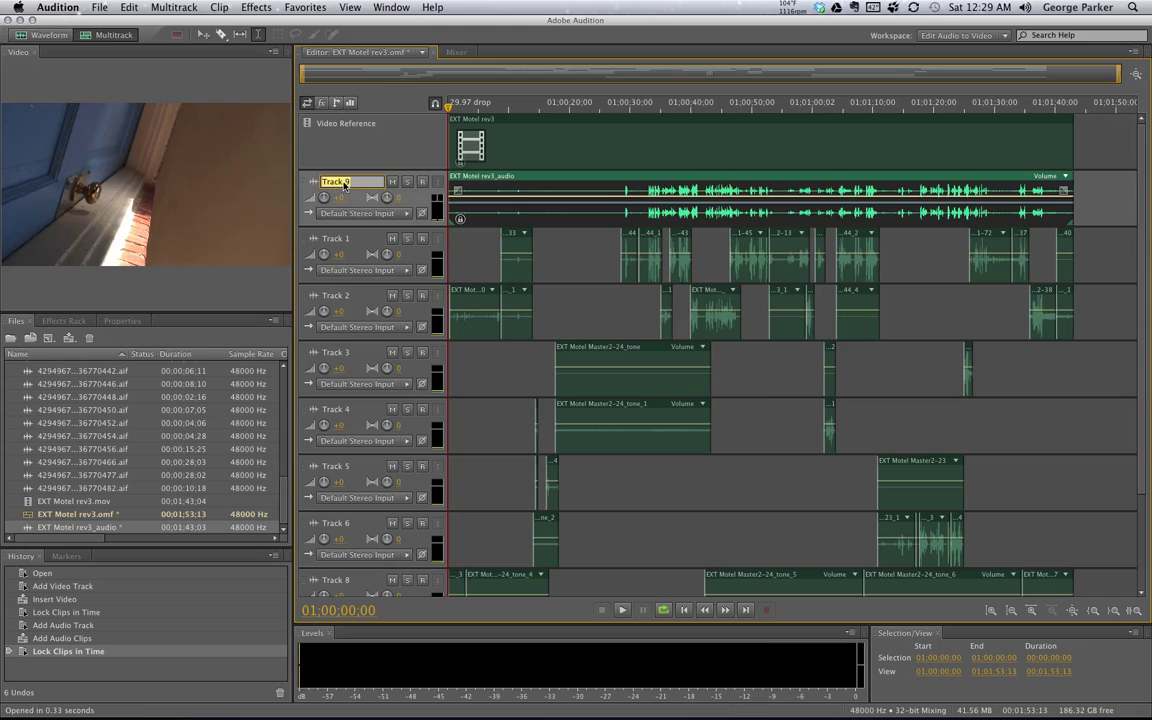
type("GT")
left_click(359, 157)
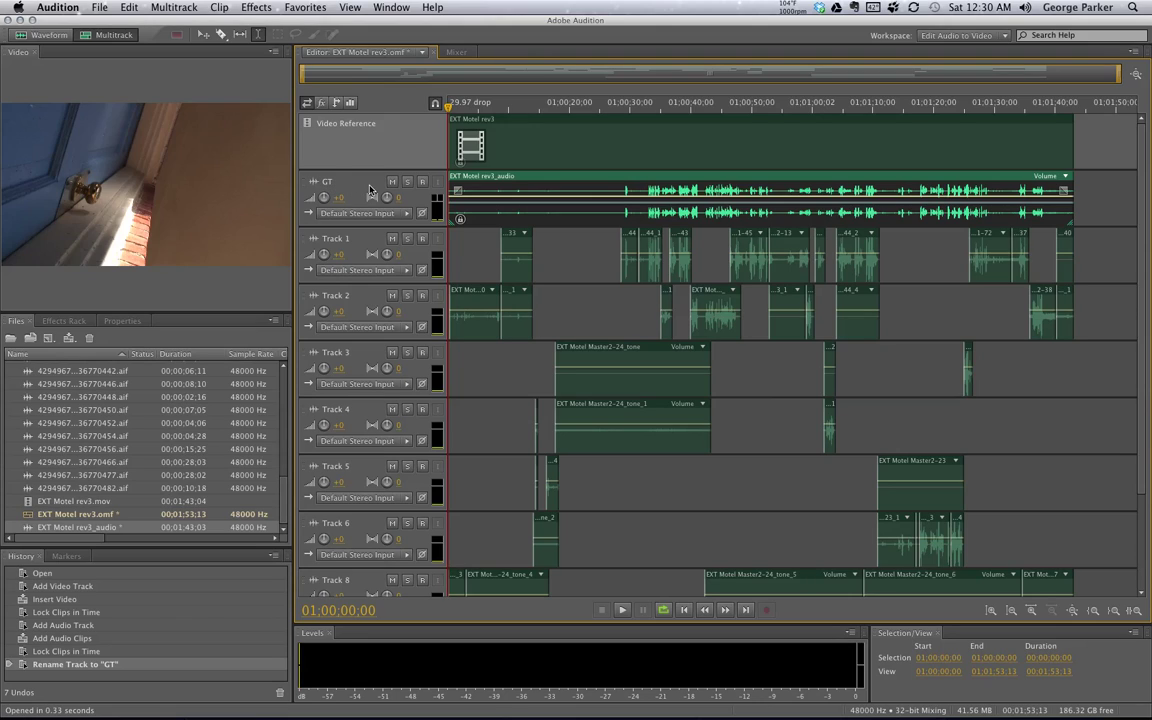
Reduce the track heights until every track down to Master fits in the editor
scroll(365, 254, "down", 4)
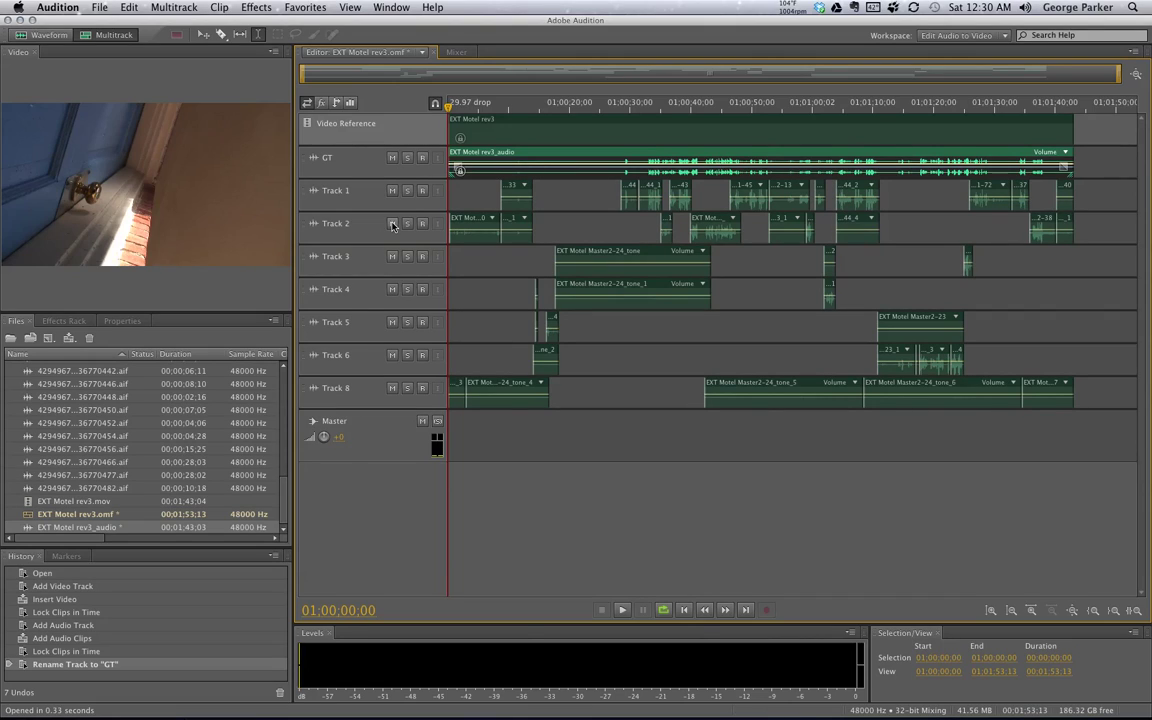
scroll(395, 228, "down", 2)
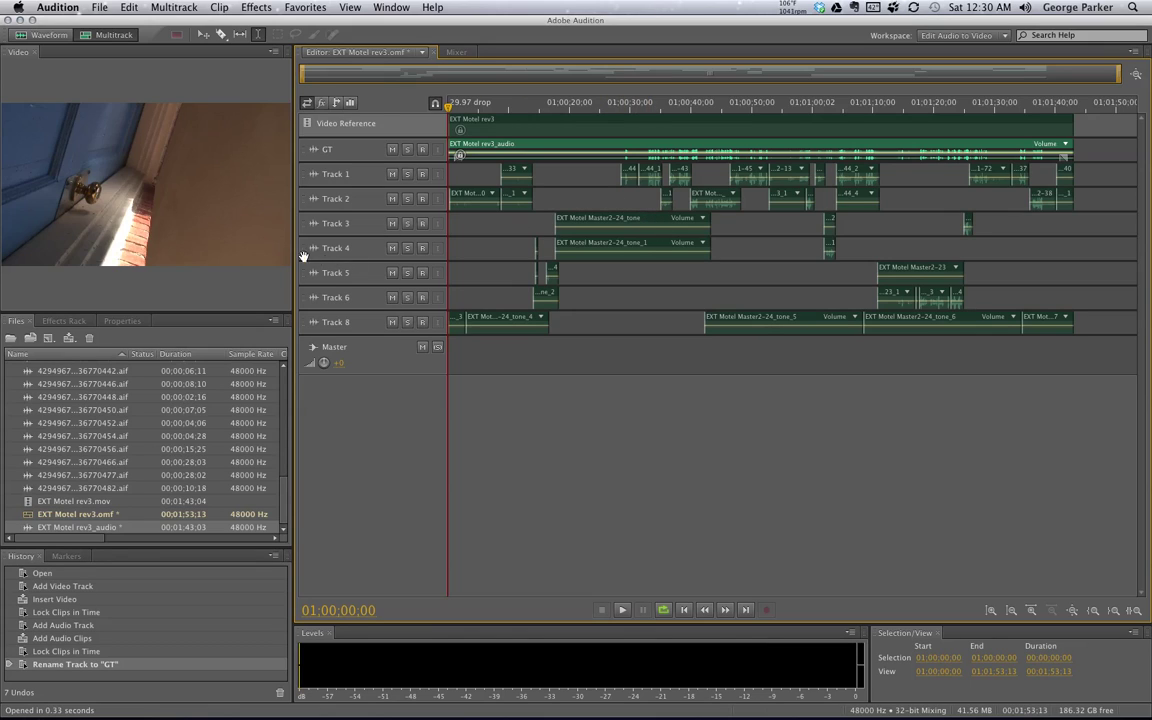
scroll(365, 229, "up", 3)
scroll(366, 226, "down", 5)
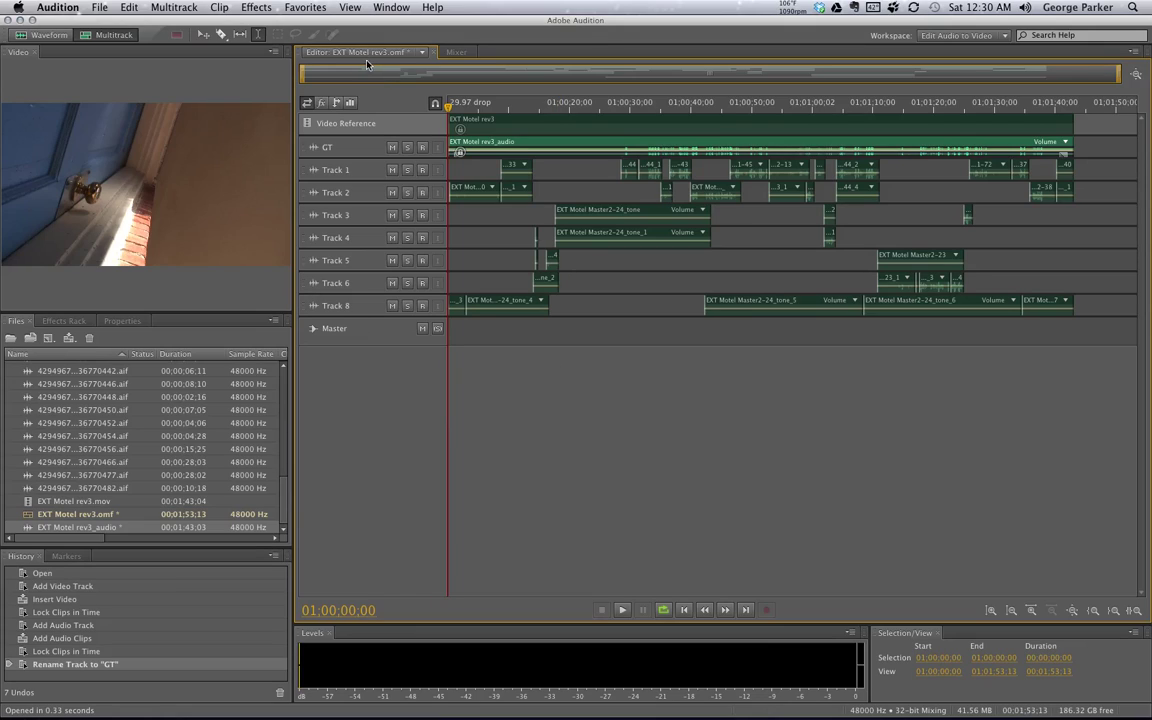
Rename Track 1 as Dial A and Track 2 as Dial B
left_click(341, 176)
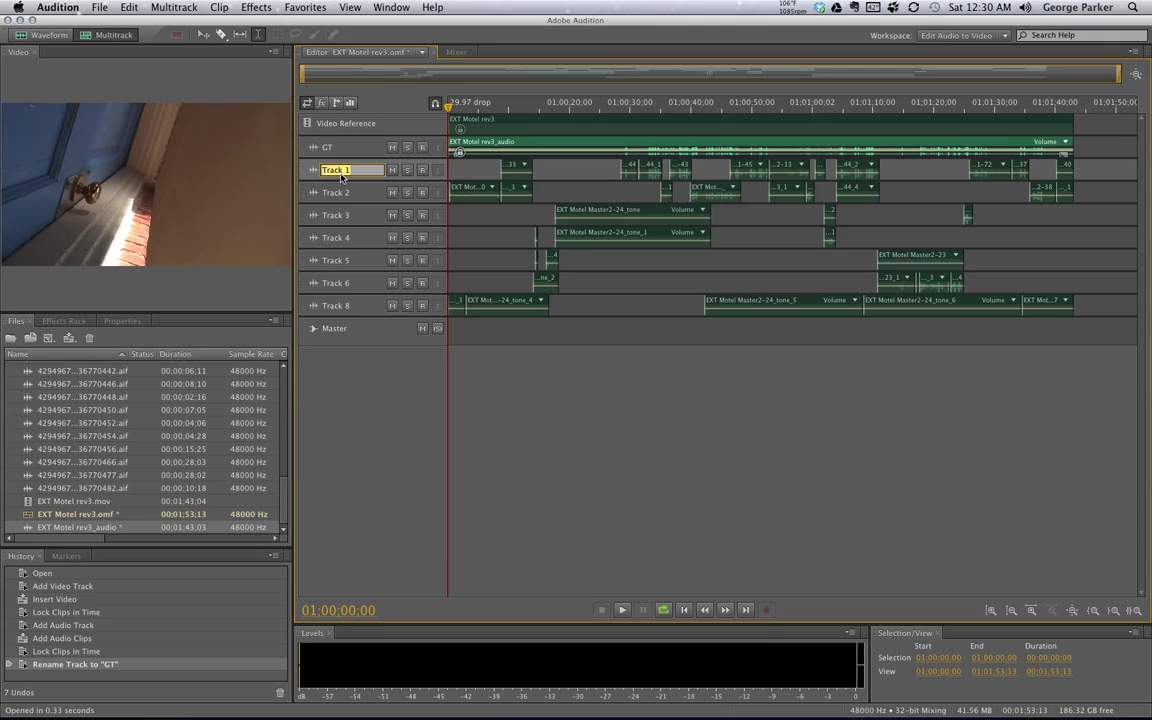
type("Dial")
key("BackSpace")
type("l A")
key("Return")
double_click(341, 196)
type("Dial B")
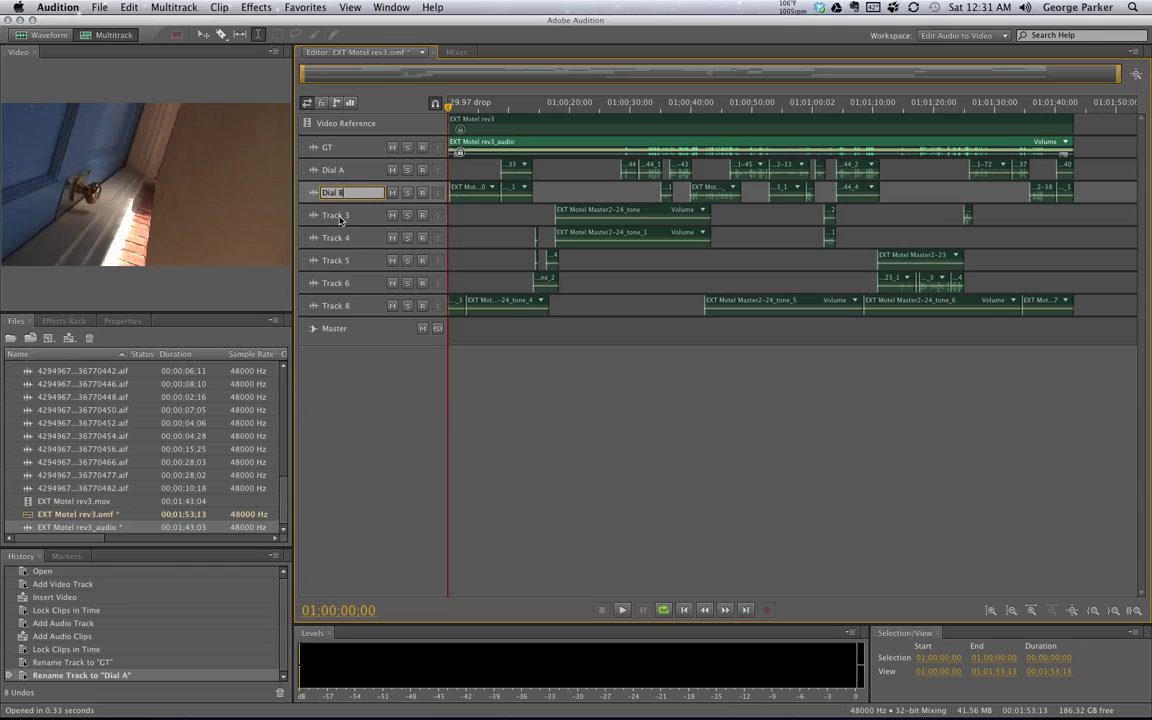
key("Tab")
Rename Track 3, Track 4 and Track 5 as Dial C, Dial D and Dial E
type("Dial C")
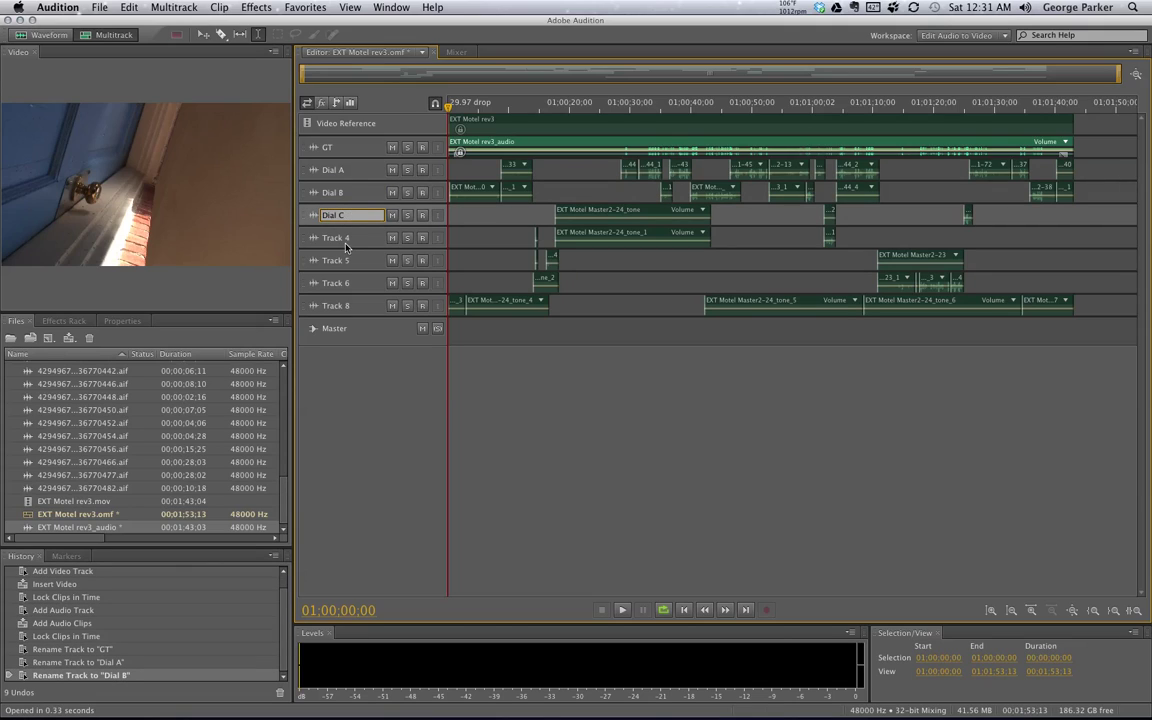
key("Tab")
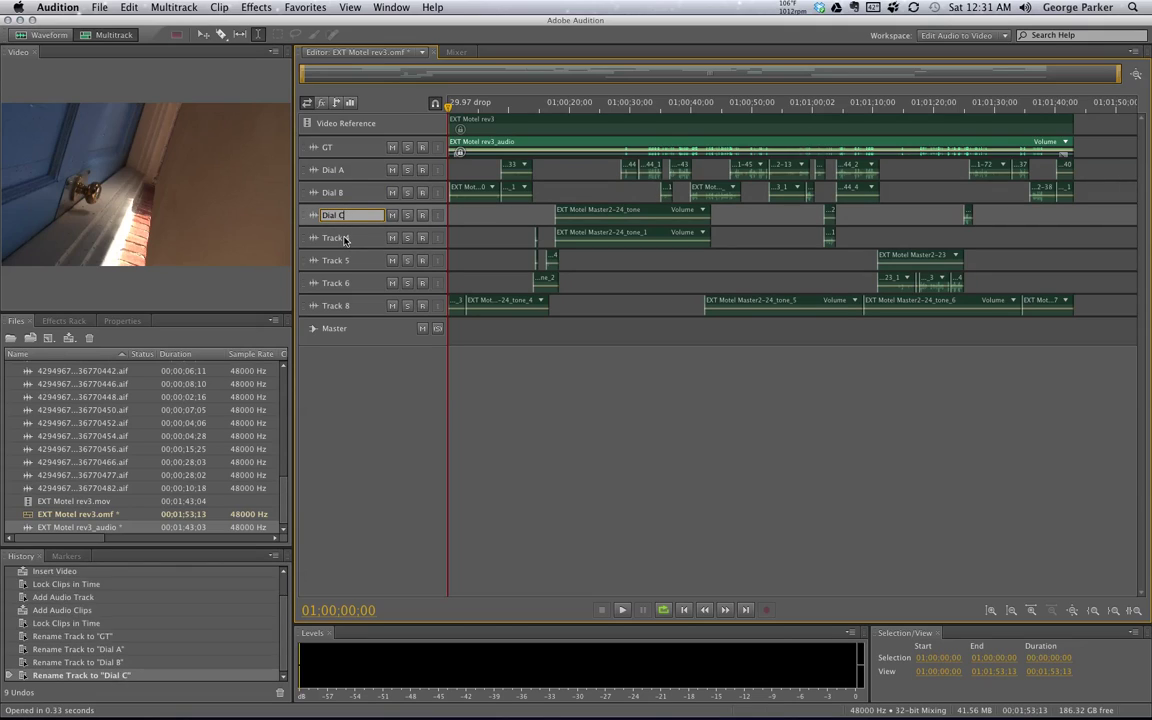
type("Dial D")
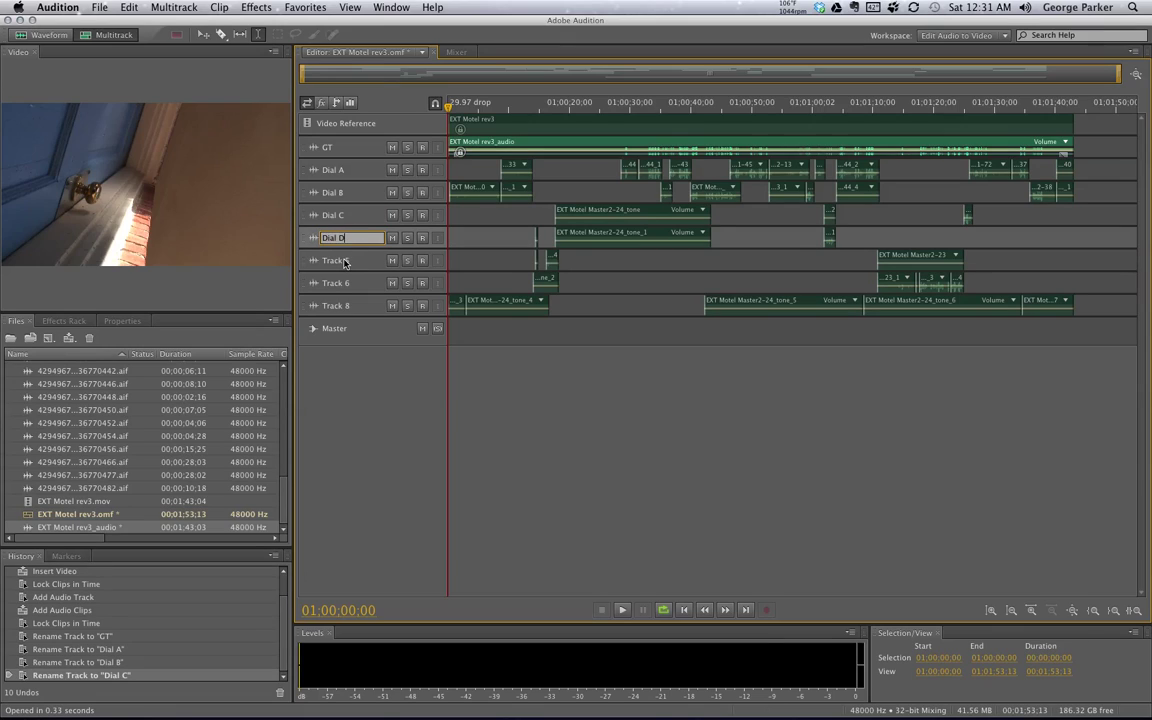
key("Tab")
type("Dial E")
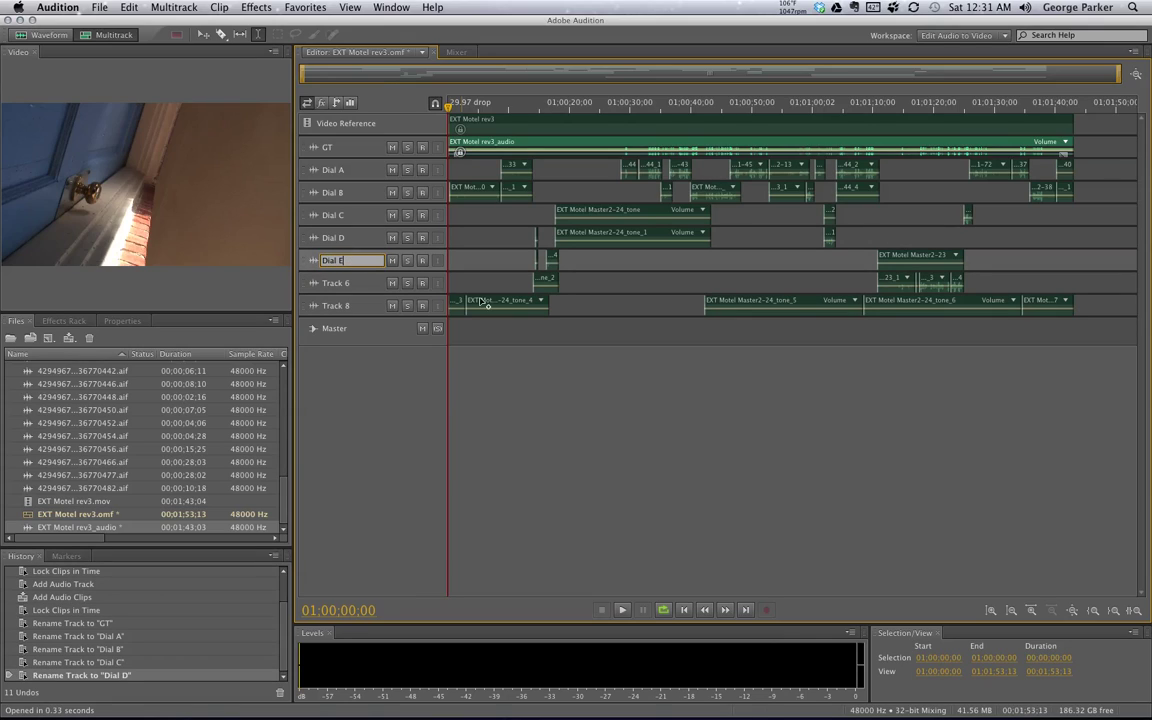
key("Tab")
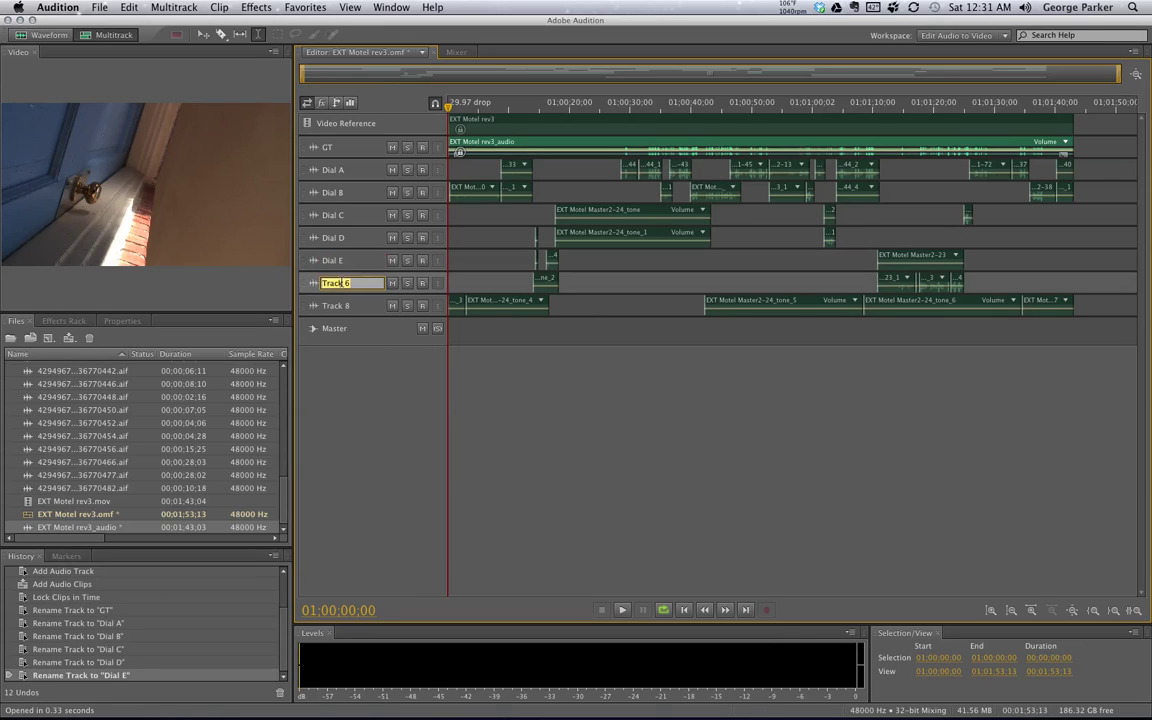
Rename Track 6 as Dial F and Track 8 as Dial G
type("Dial F")
left_click(336, 306)
type("Dial G")
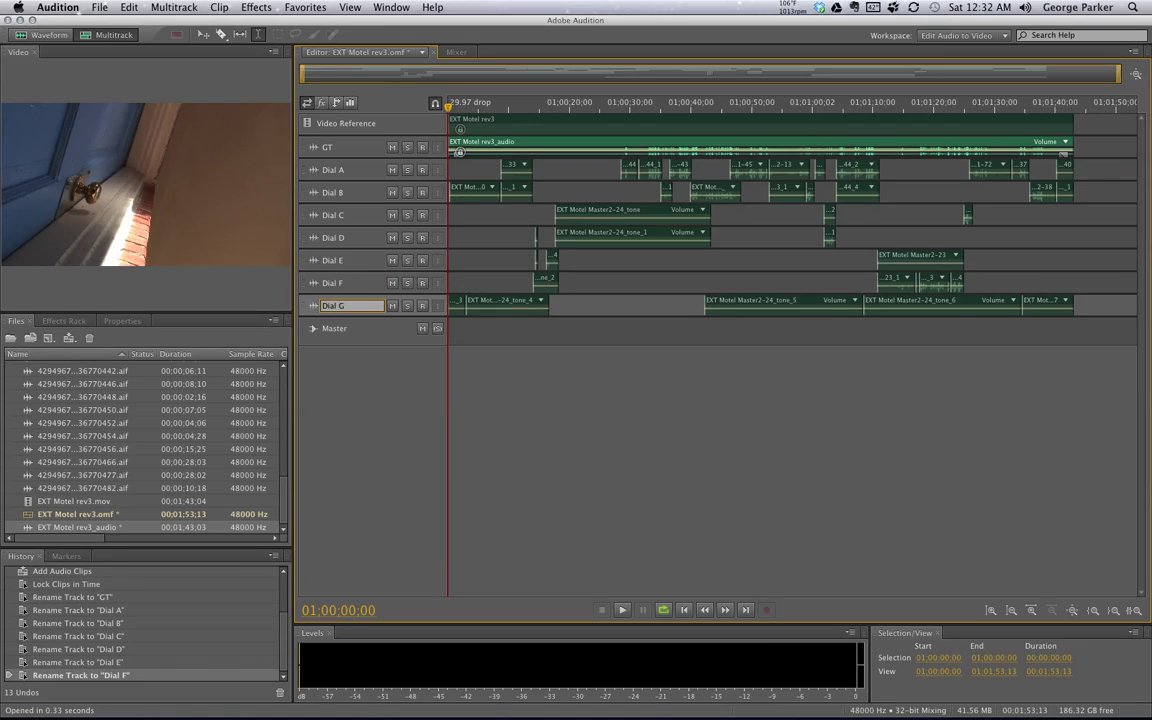
key("Return")
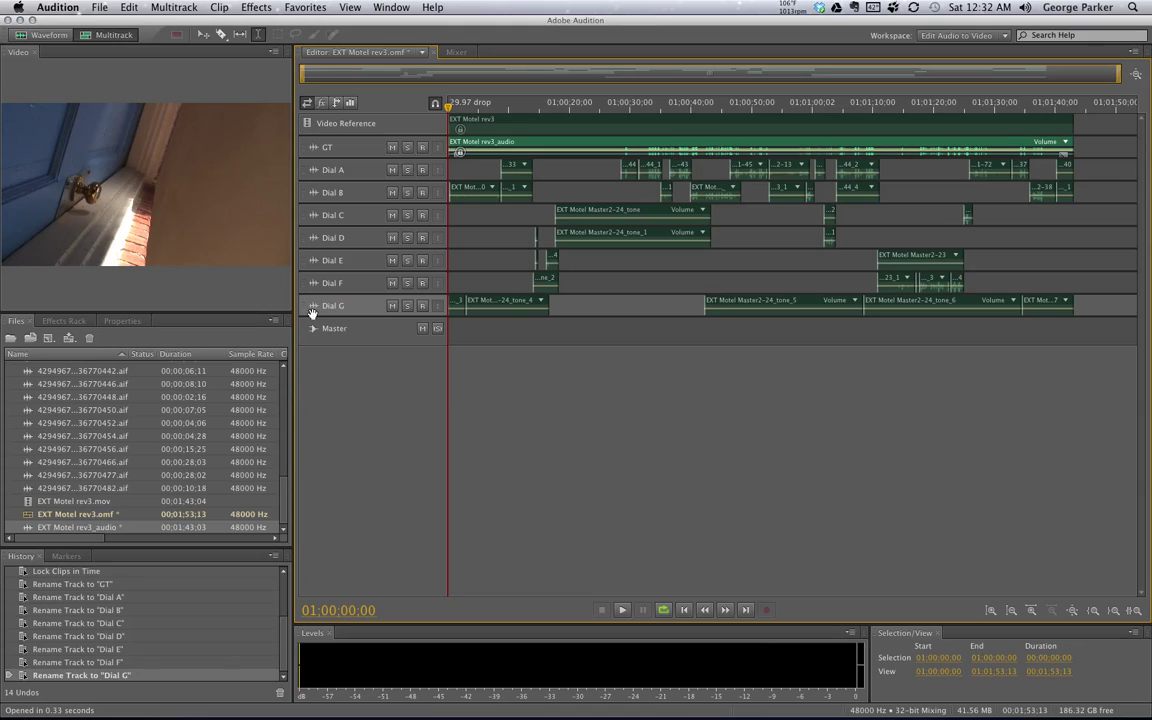
Add a mono audio track and move it directly below Dial G
left_click(172, 8)
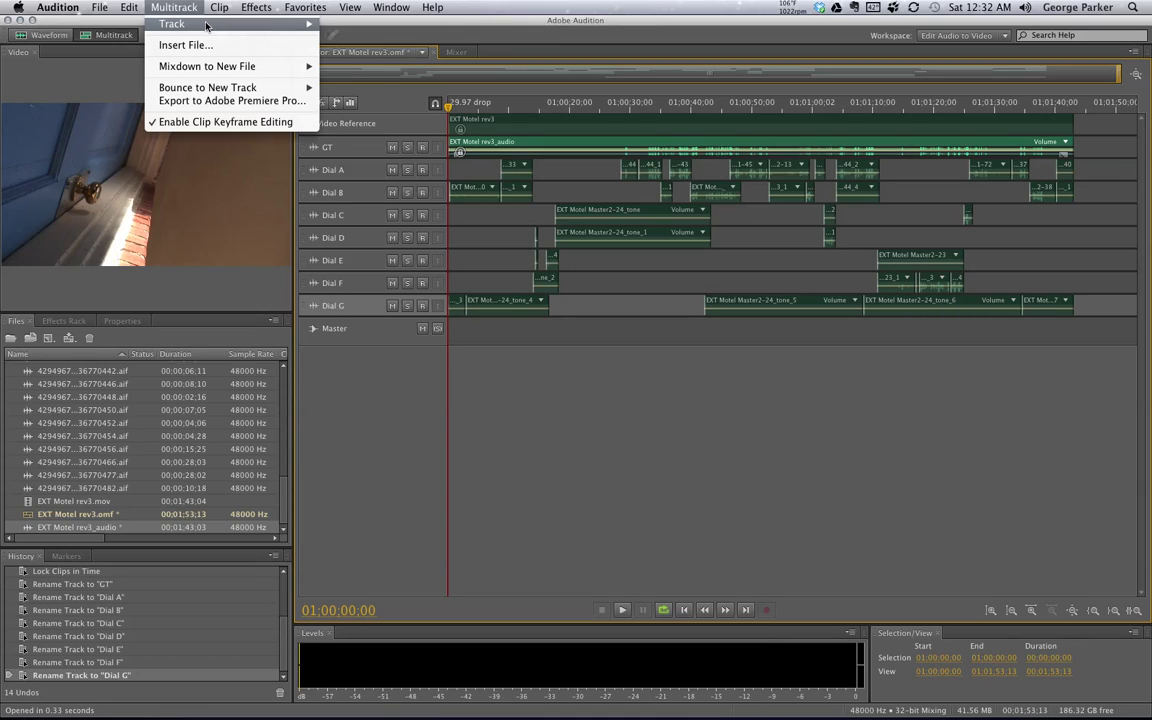
mouse_move(206, 25)
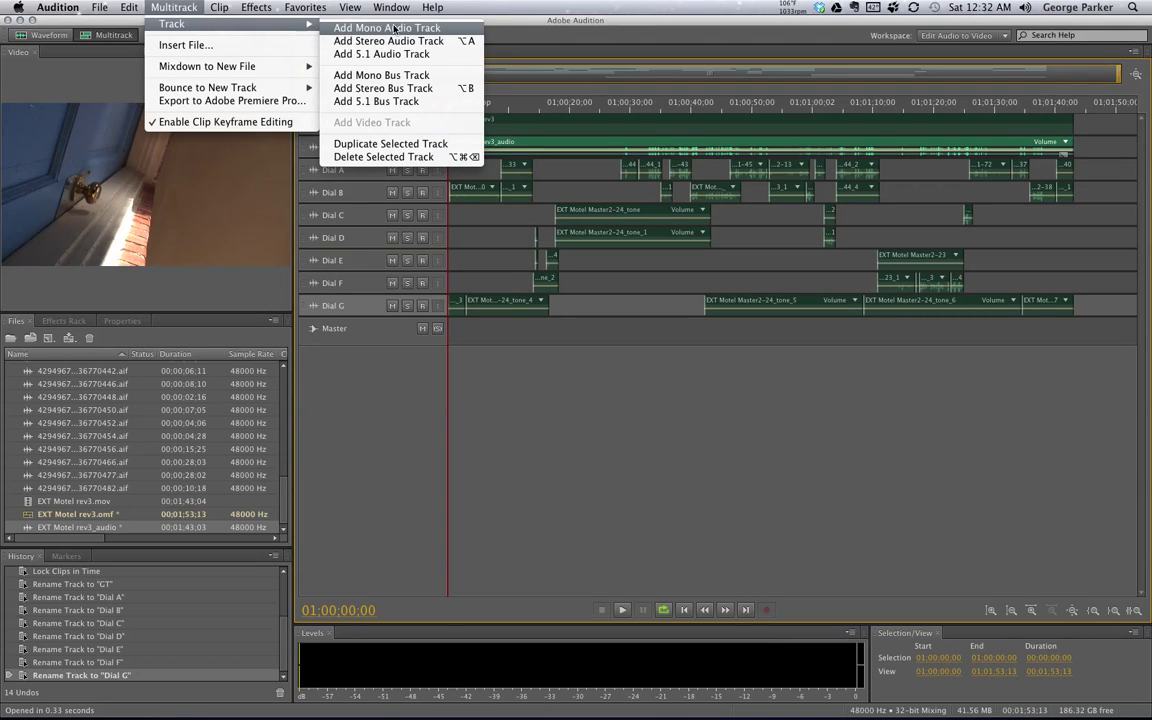
left_click(395, 28)
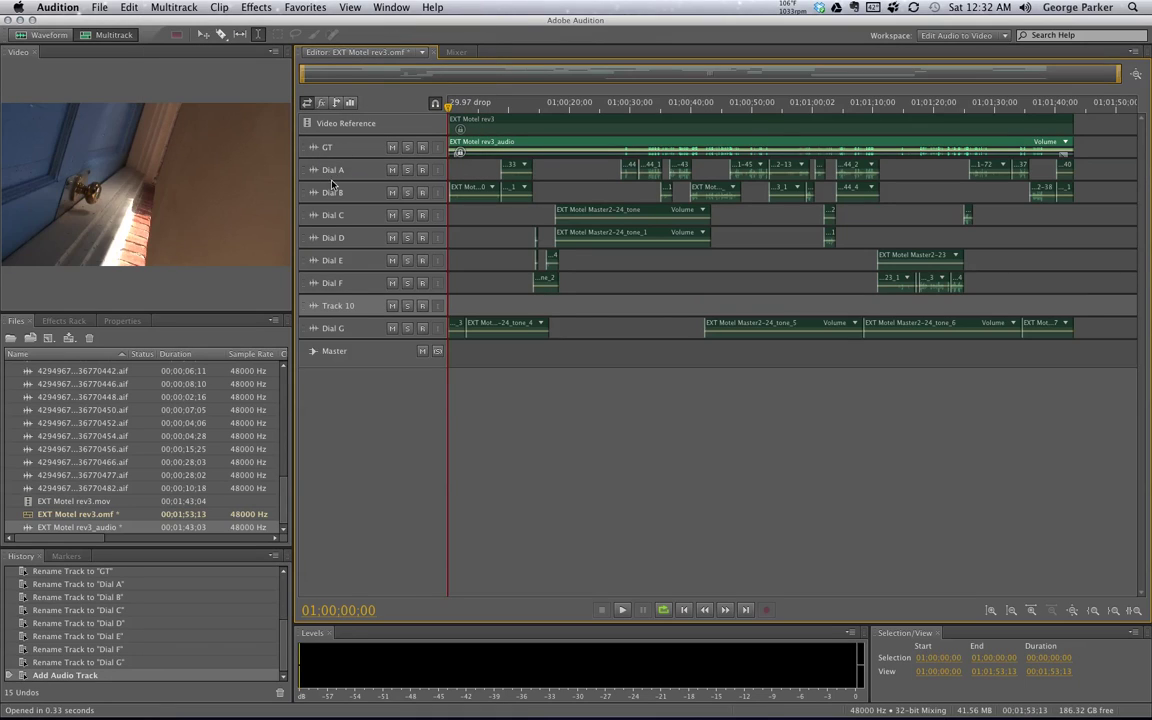
left_click_drag(306, 305, 305, 331)
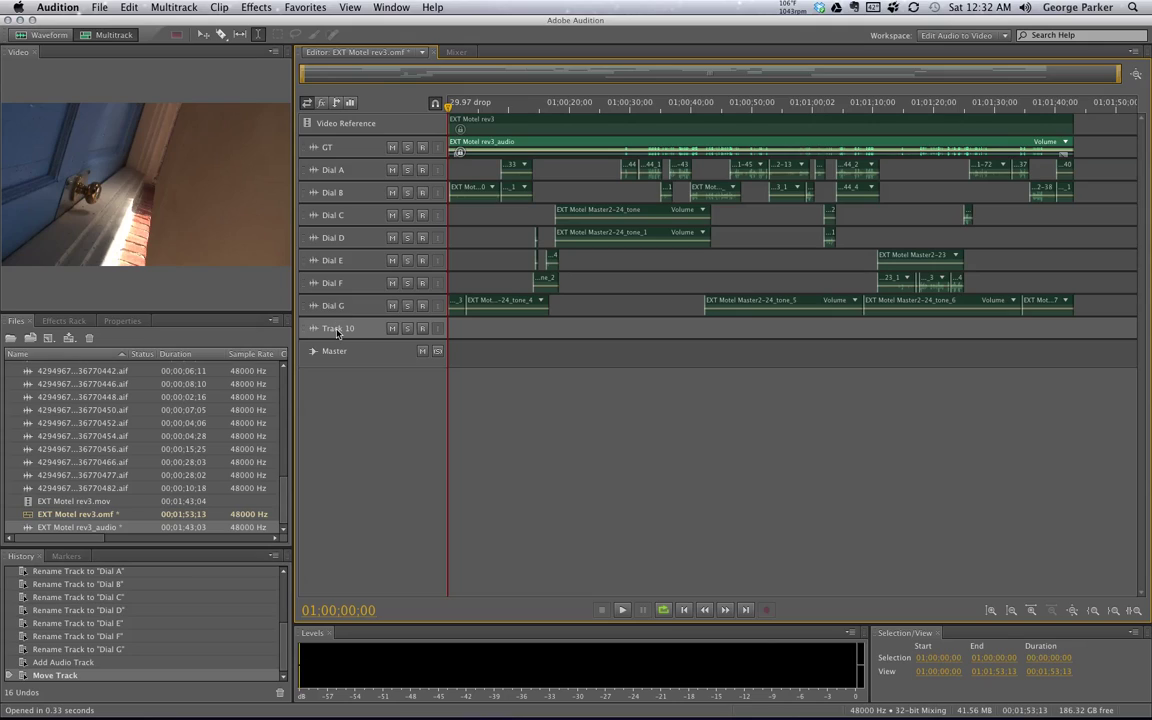
Rename the new empty track below Dial G as Dial H
left_click(337, 330)
type("Dial H")
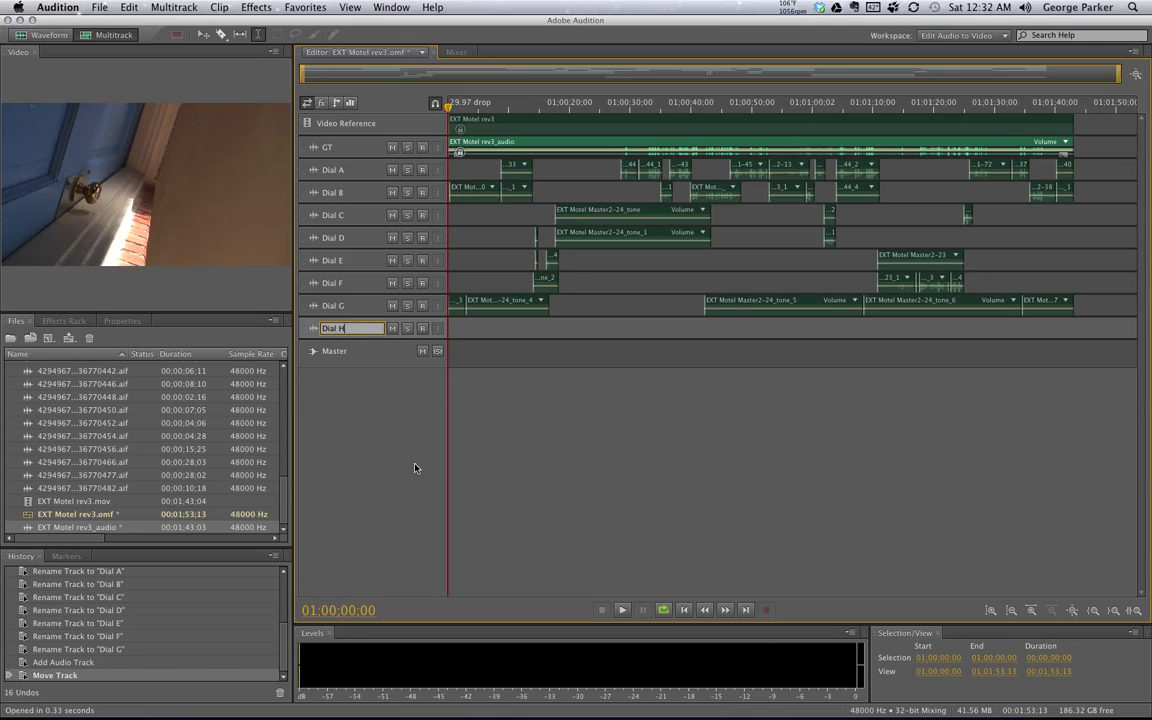
key("Return")
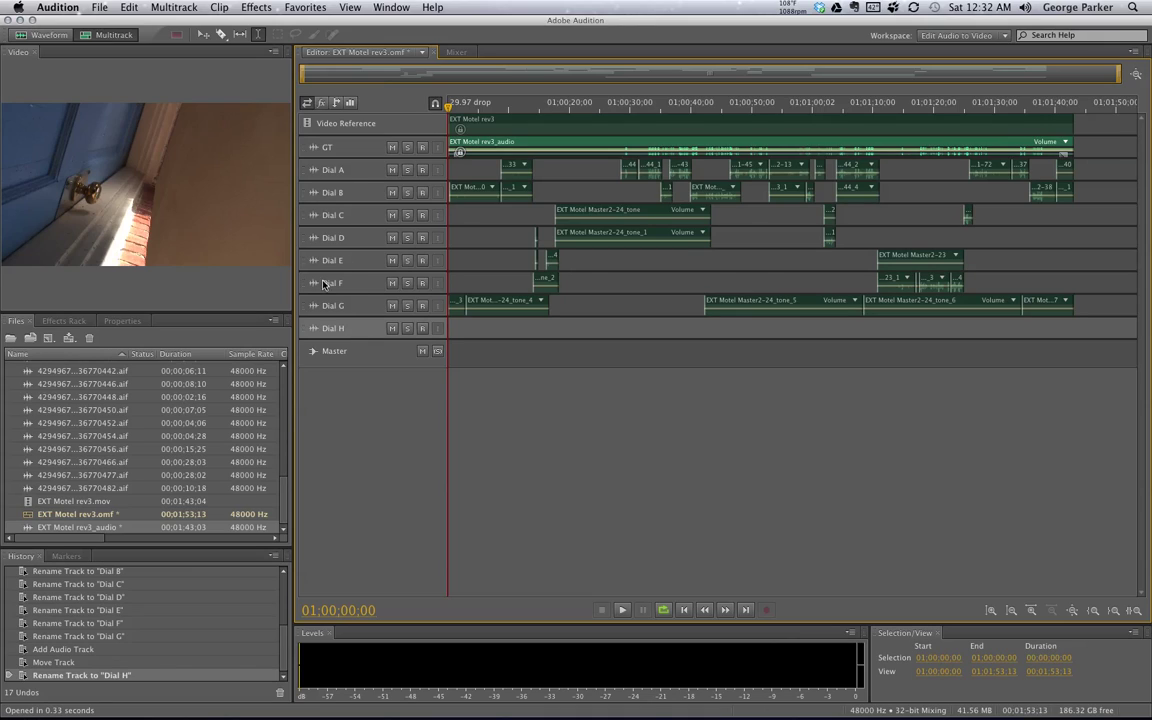
Add four mono audio tracks and move Dial H above them, directly below Dial G
double_click(330, 362)
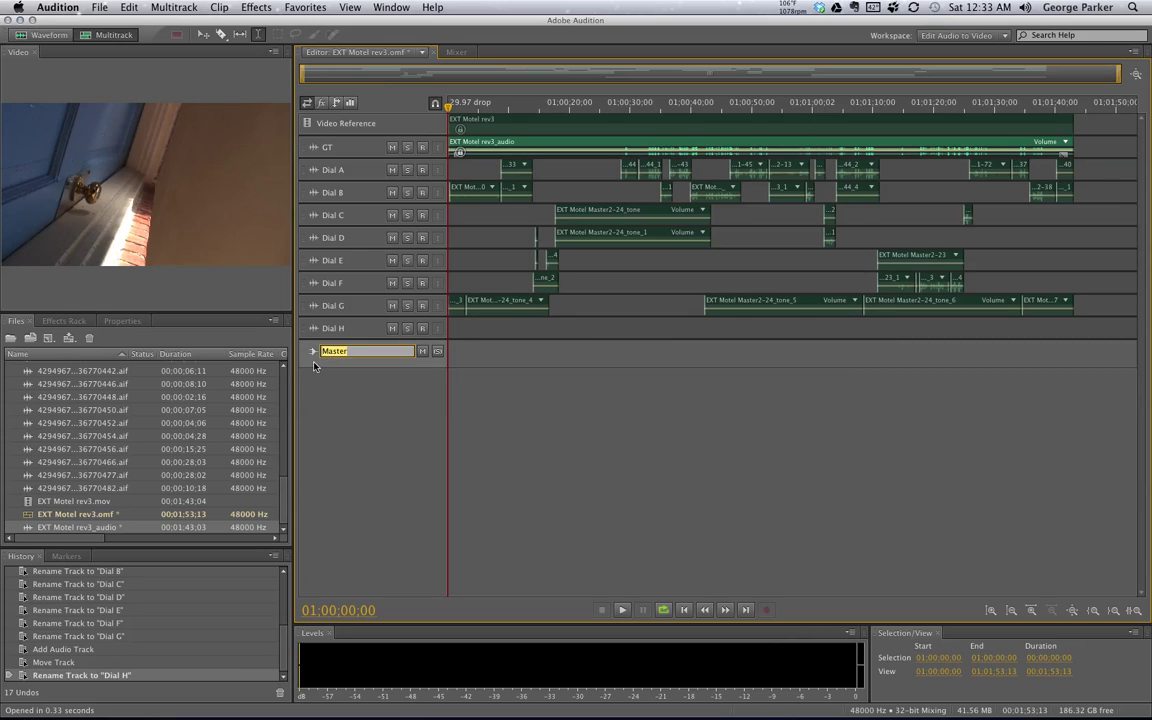
left_click(320, 356)
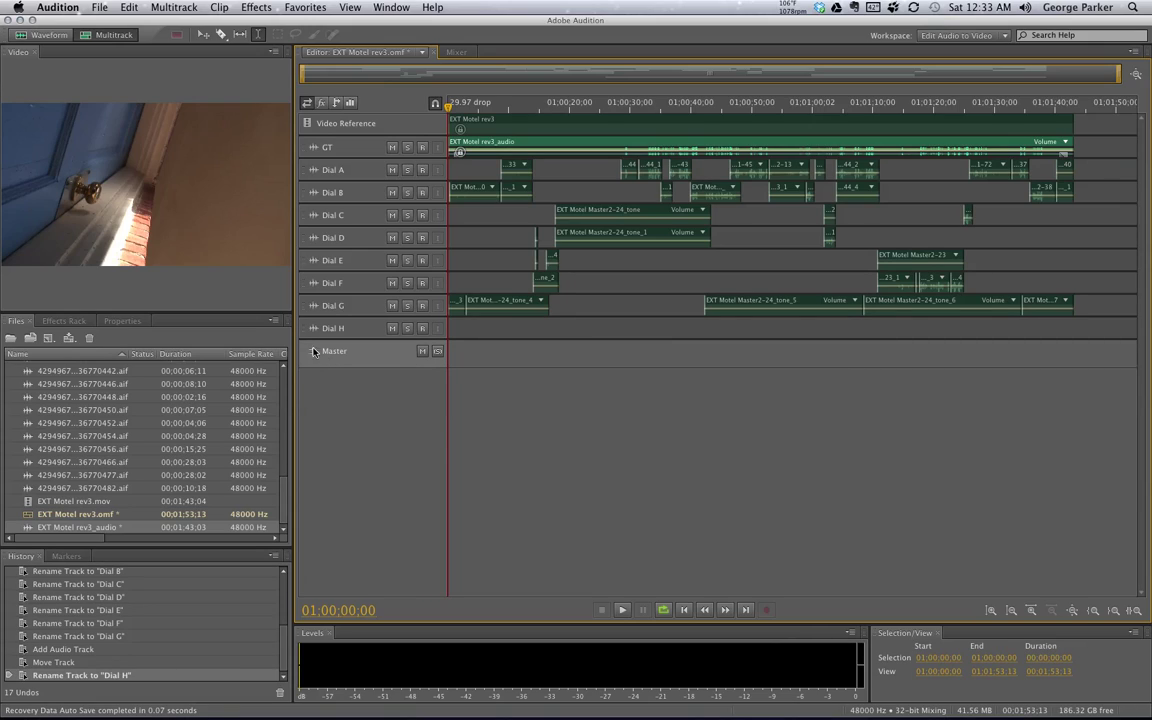
left_click(174, 7)
mouse_move(200, 24)
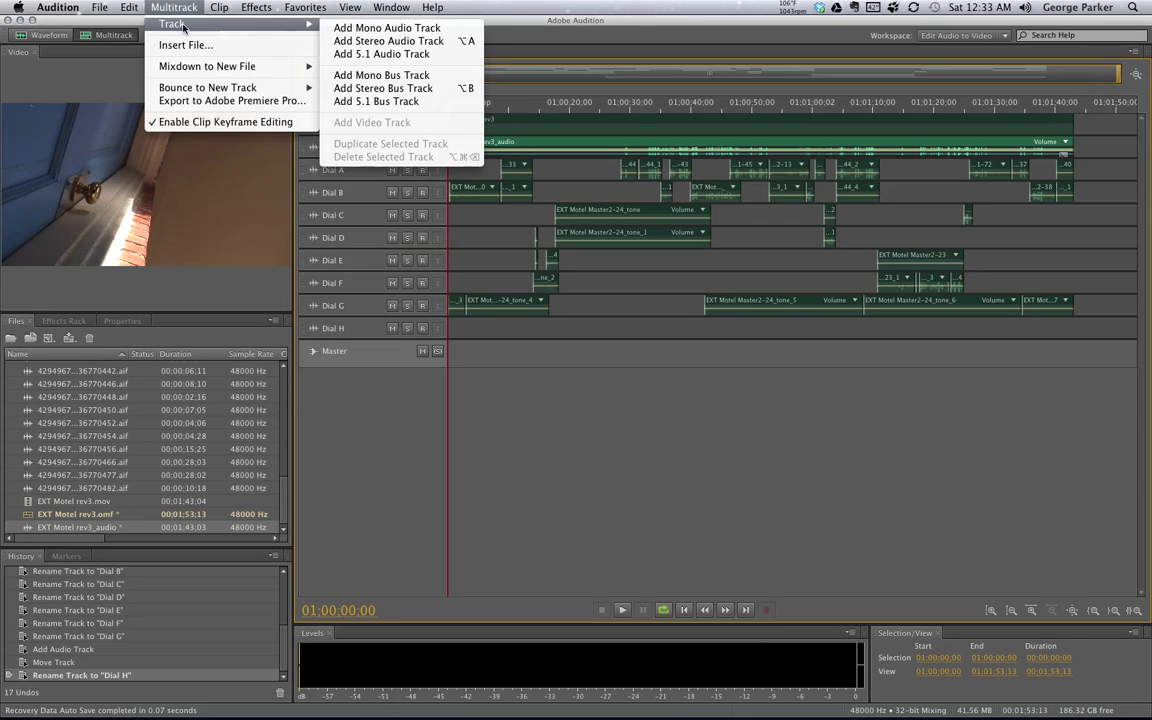
left_click(440, 29)
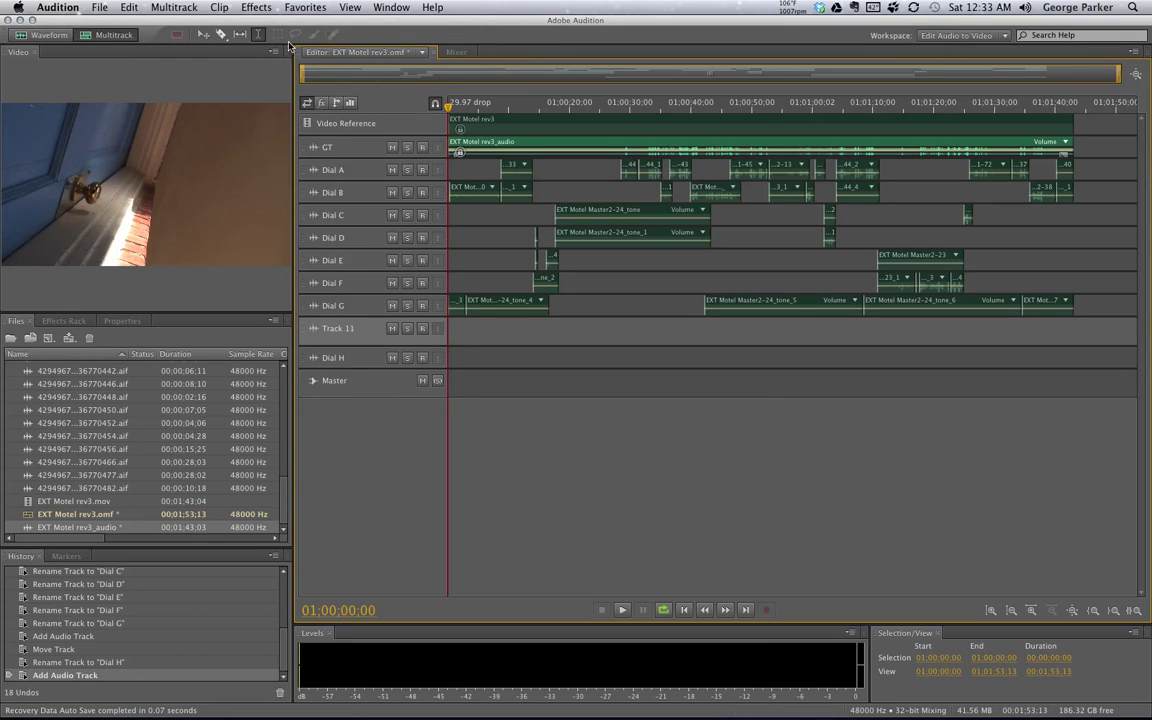
left_click(174, 7)
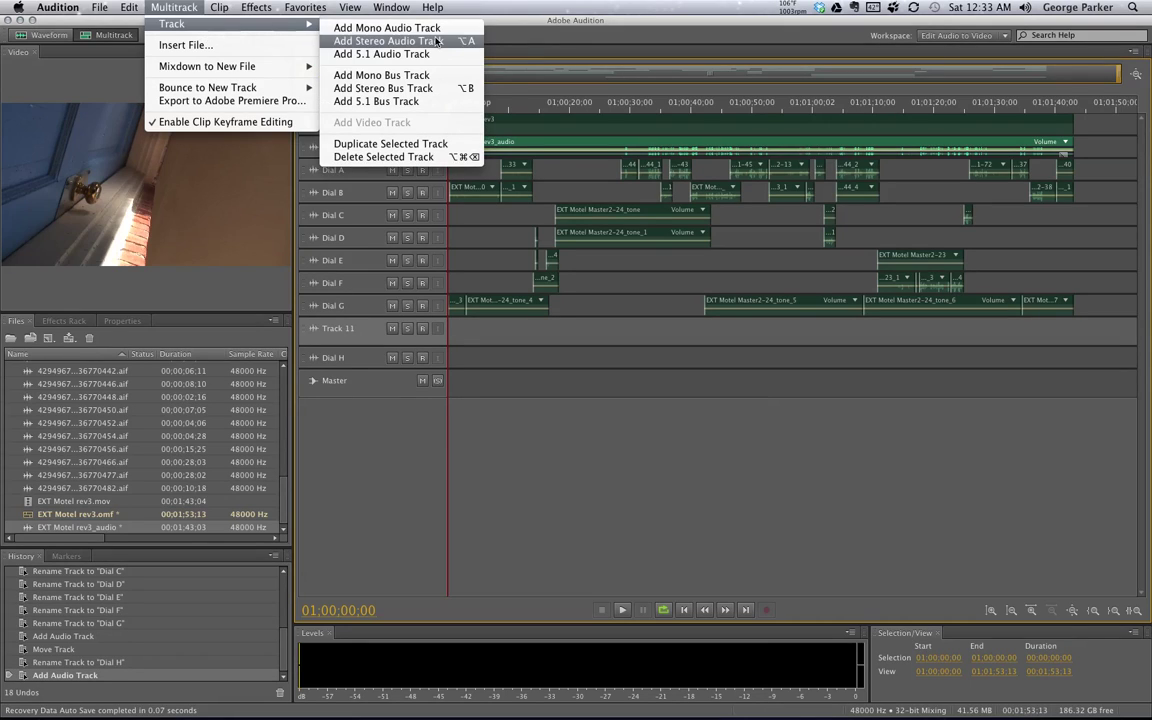
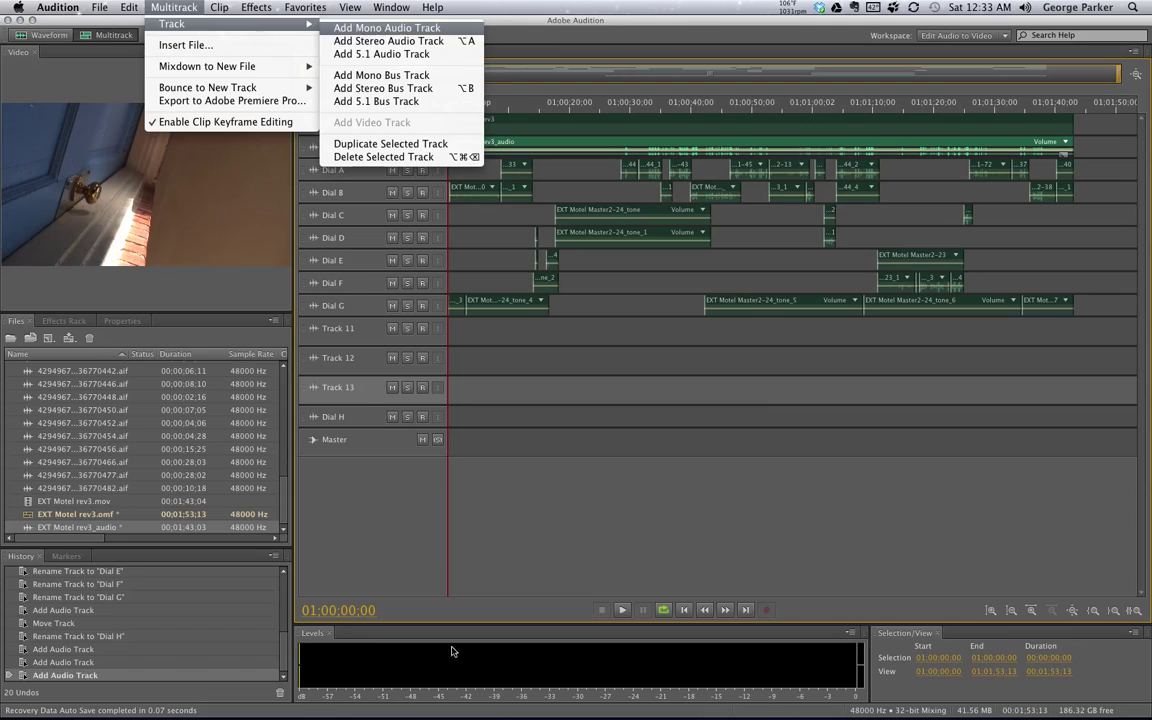
left_click(311, 449)
left_click_drag(311, 449, 337, 320)
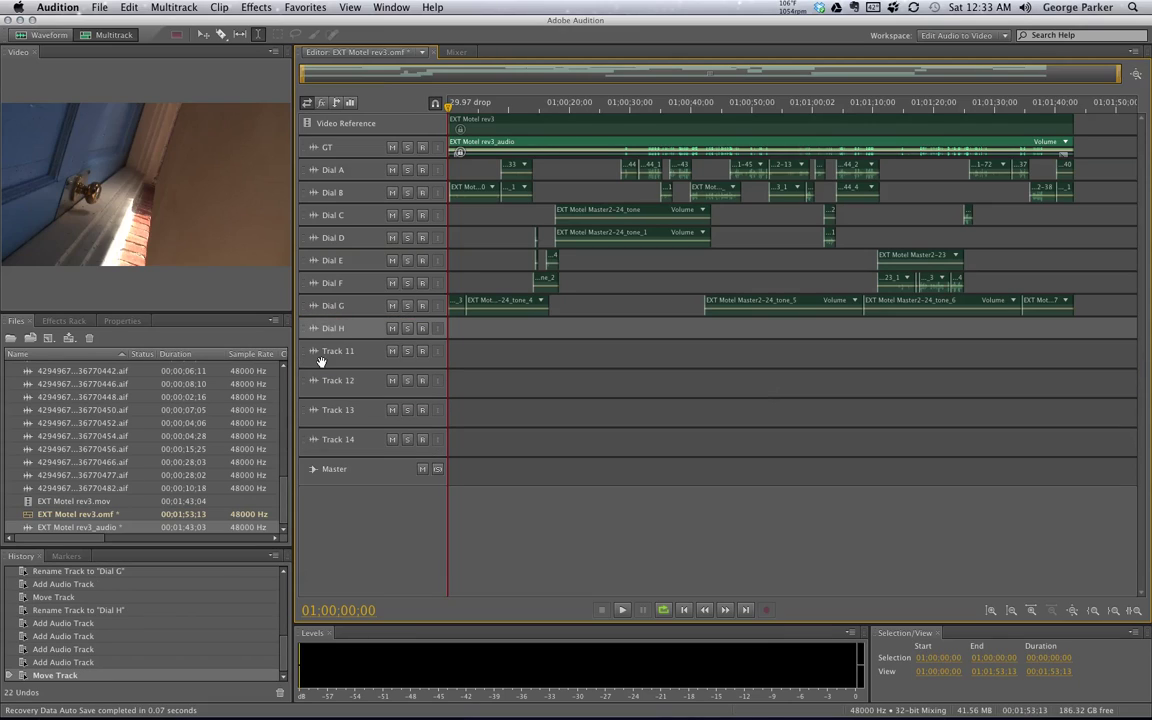
Rename the first two new tracks below Dial H as Work 1 and Work 2
left_click(352, 351)
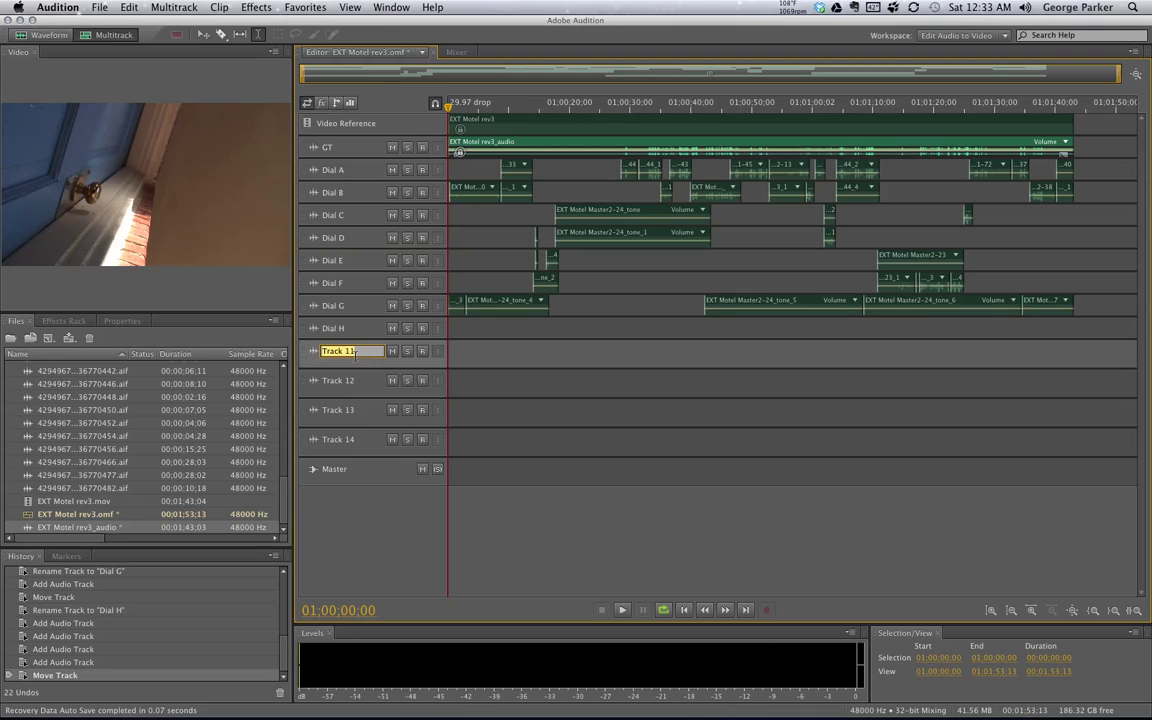
type("Work 1")
key("Tab")
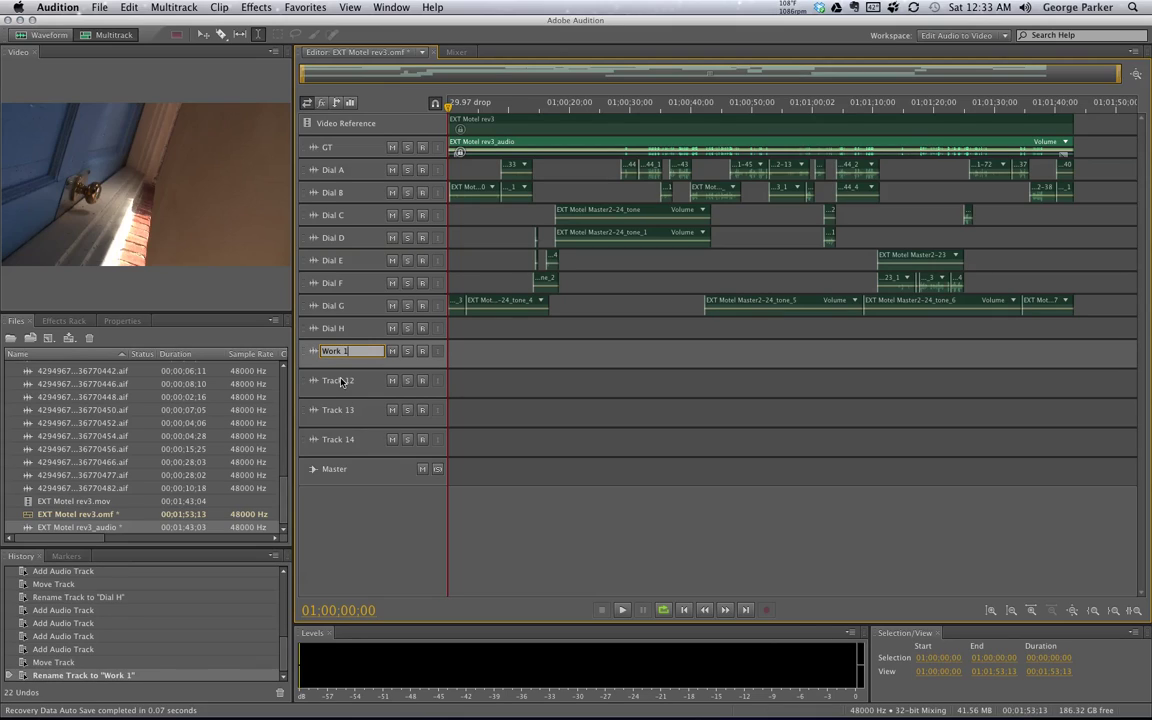
type("Work 2")
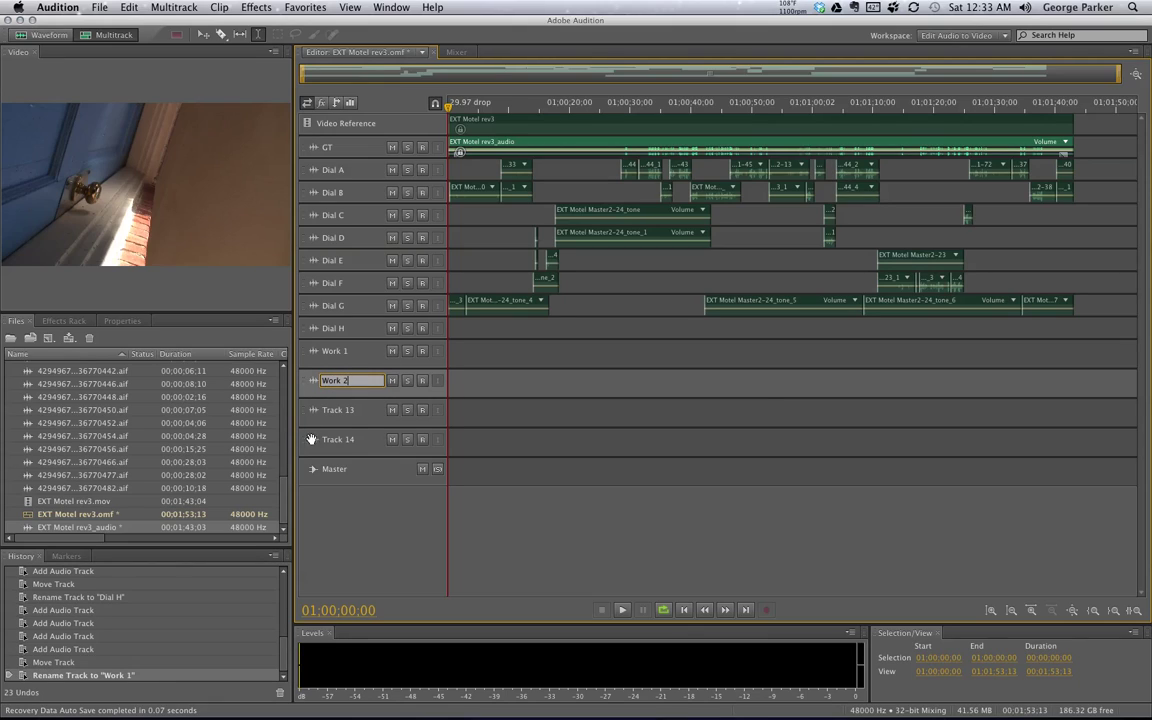
key("Tab")
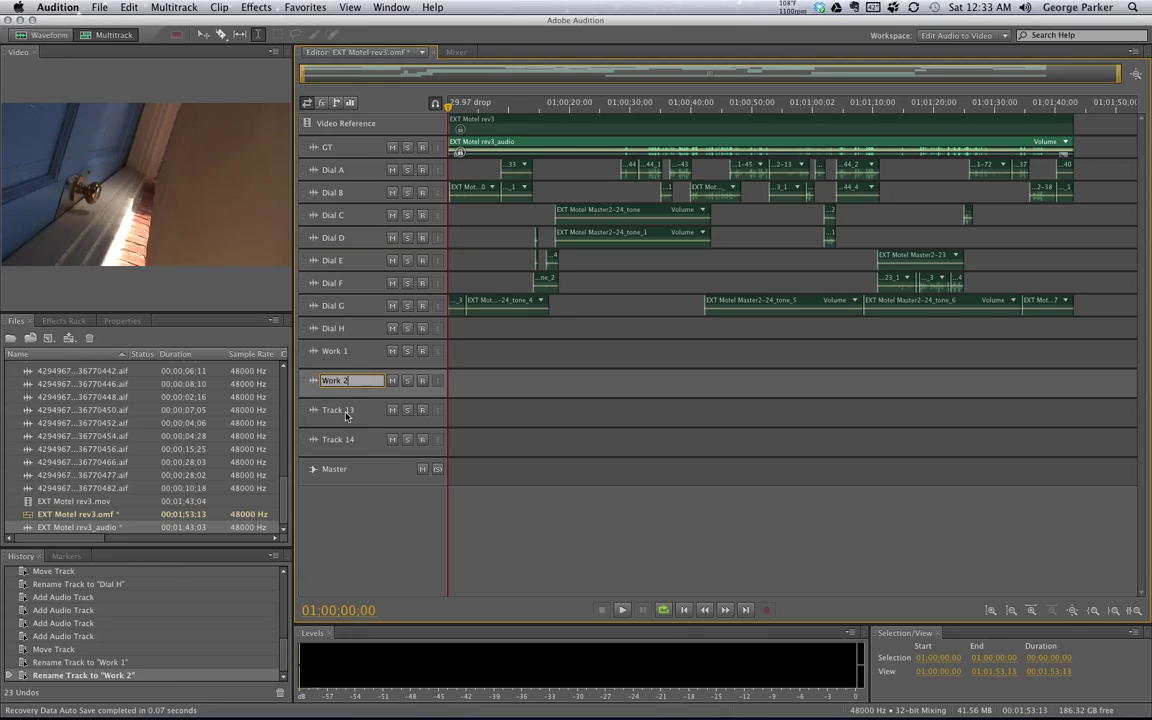
Rename the last two new tracks above Master as Junk 1 and Junk 2
type("Junk 1")
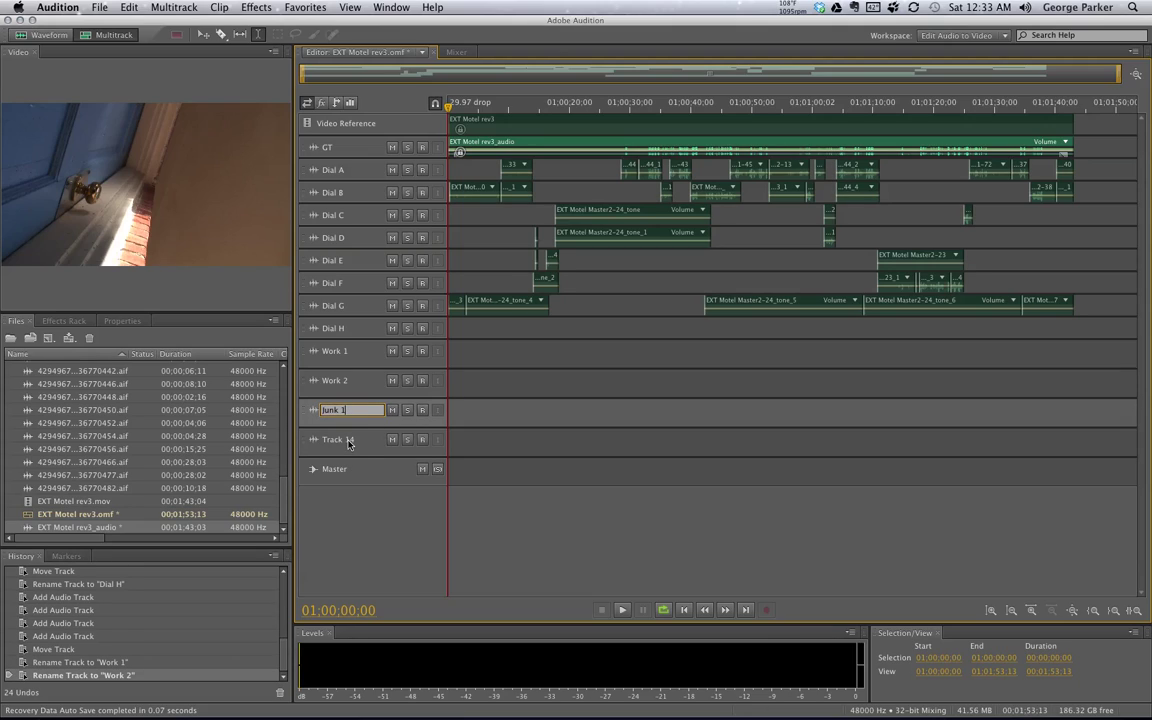
key("Tab")
type("Junk 2")
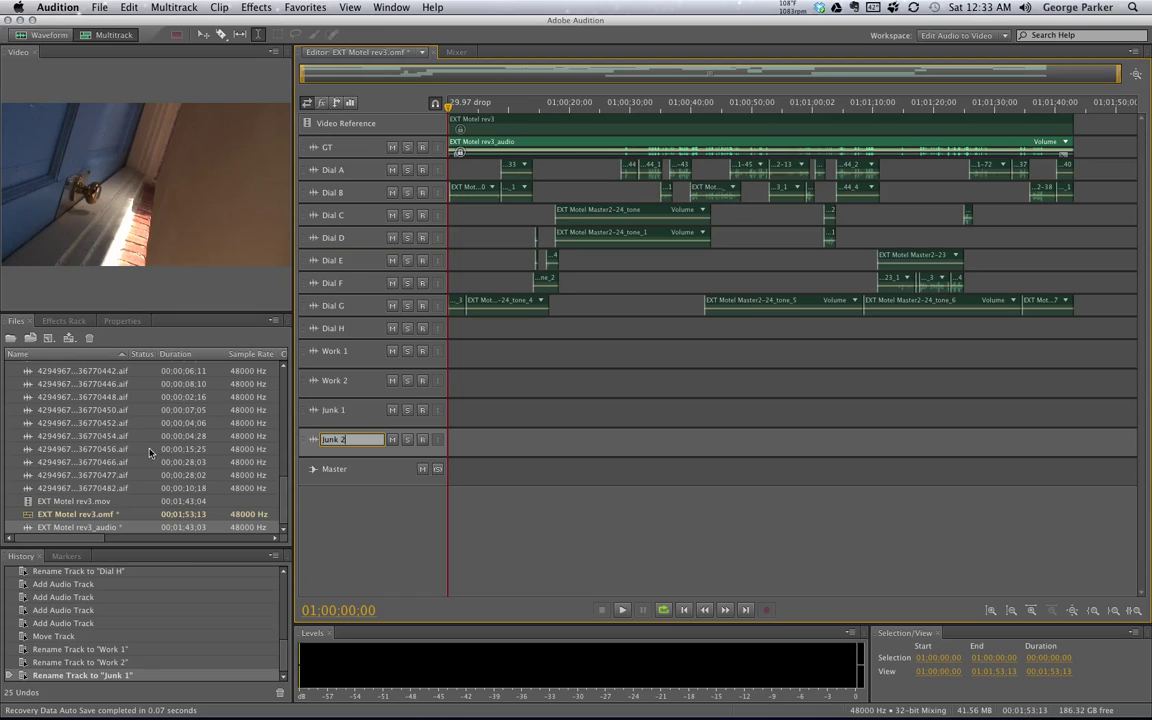
Commit the name Junk 2 for the track directly above Master
left_click(416, 485)
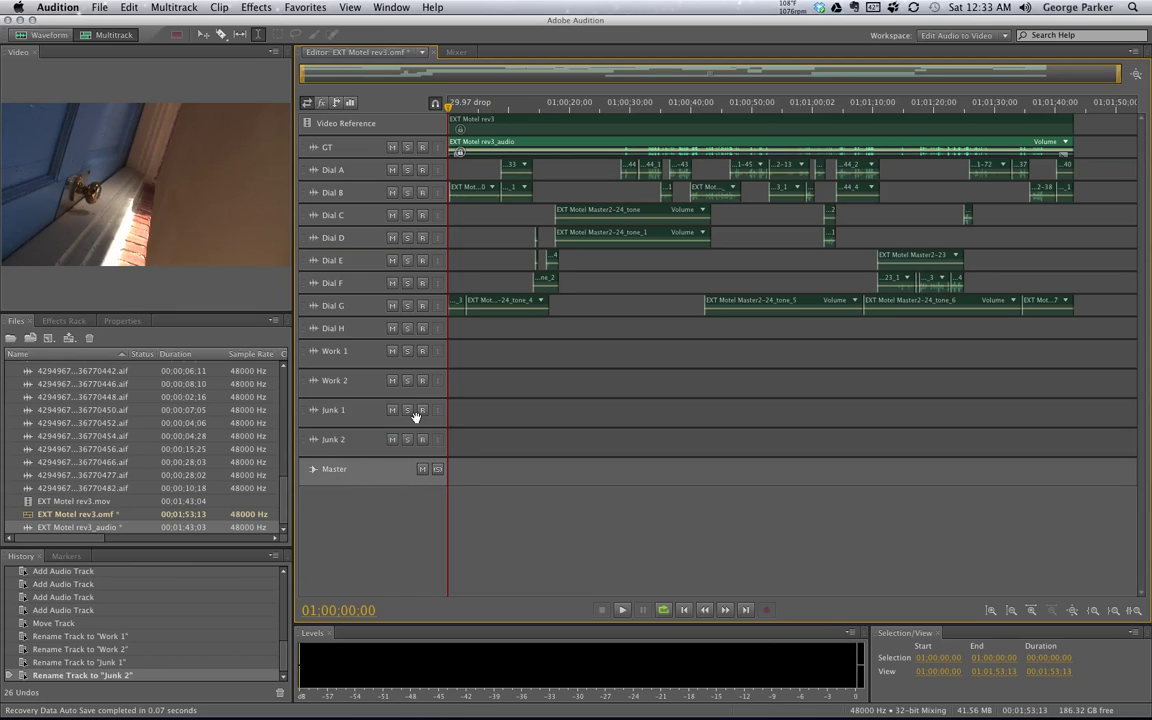
left_click(344, 354)
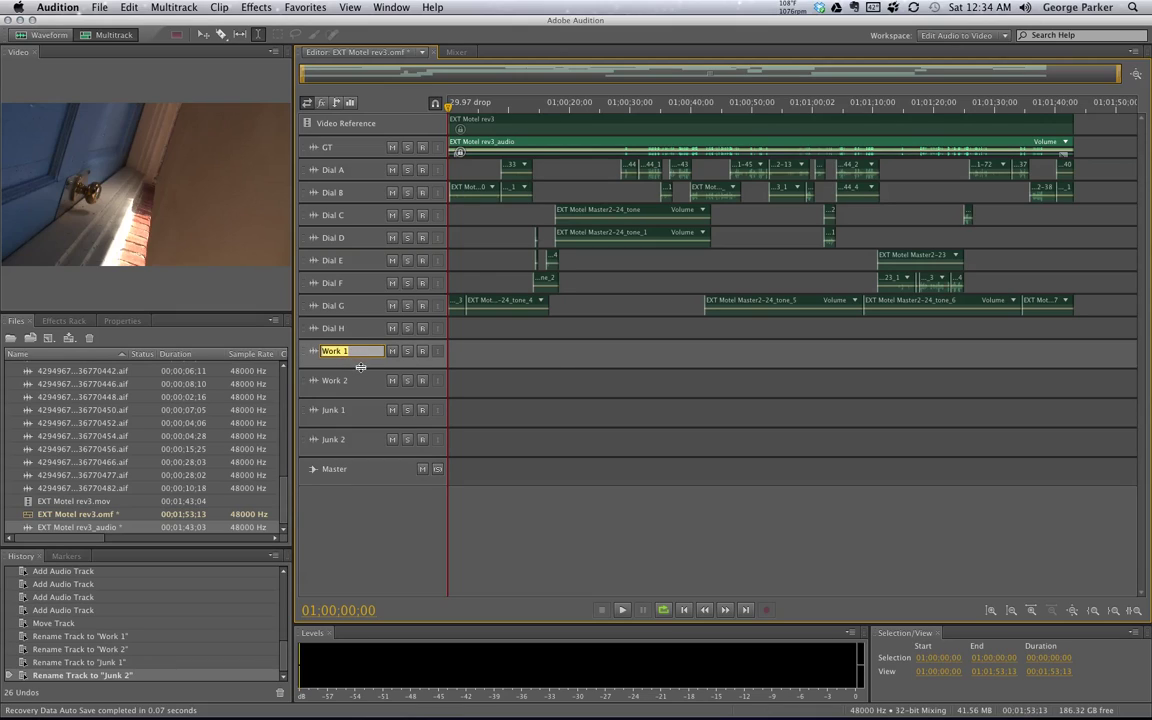
key("Return")
double_click(85, 436)
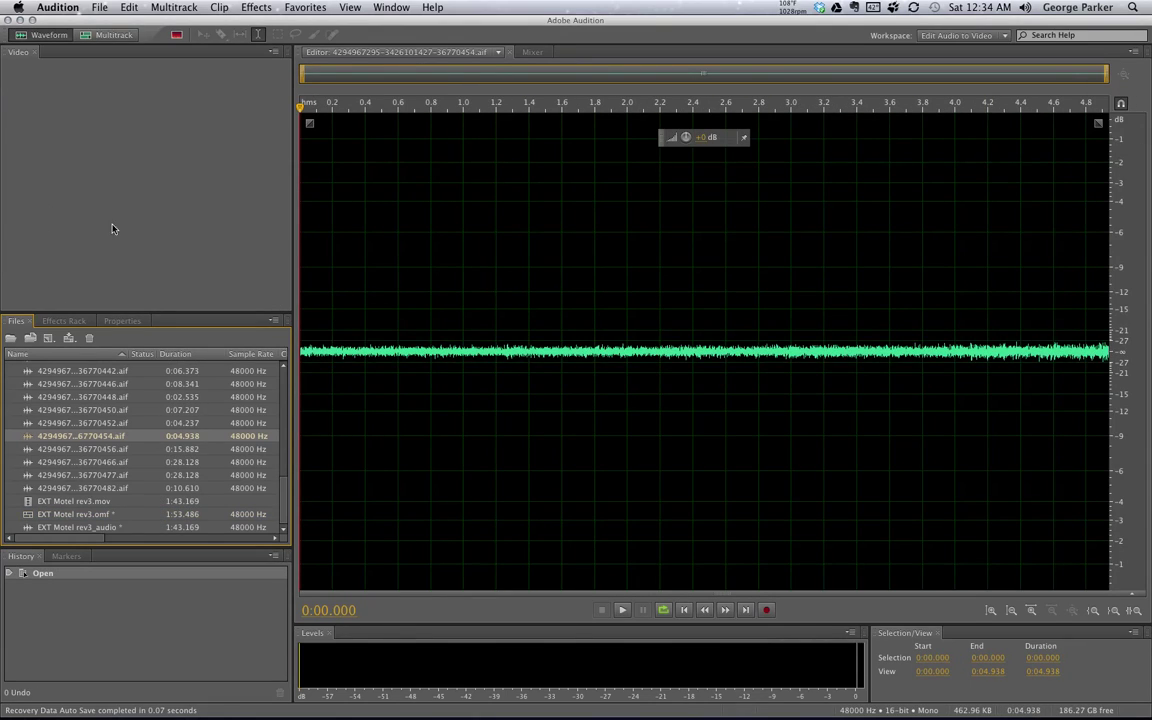
left_click_drag(301, 72, 477, 88)
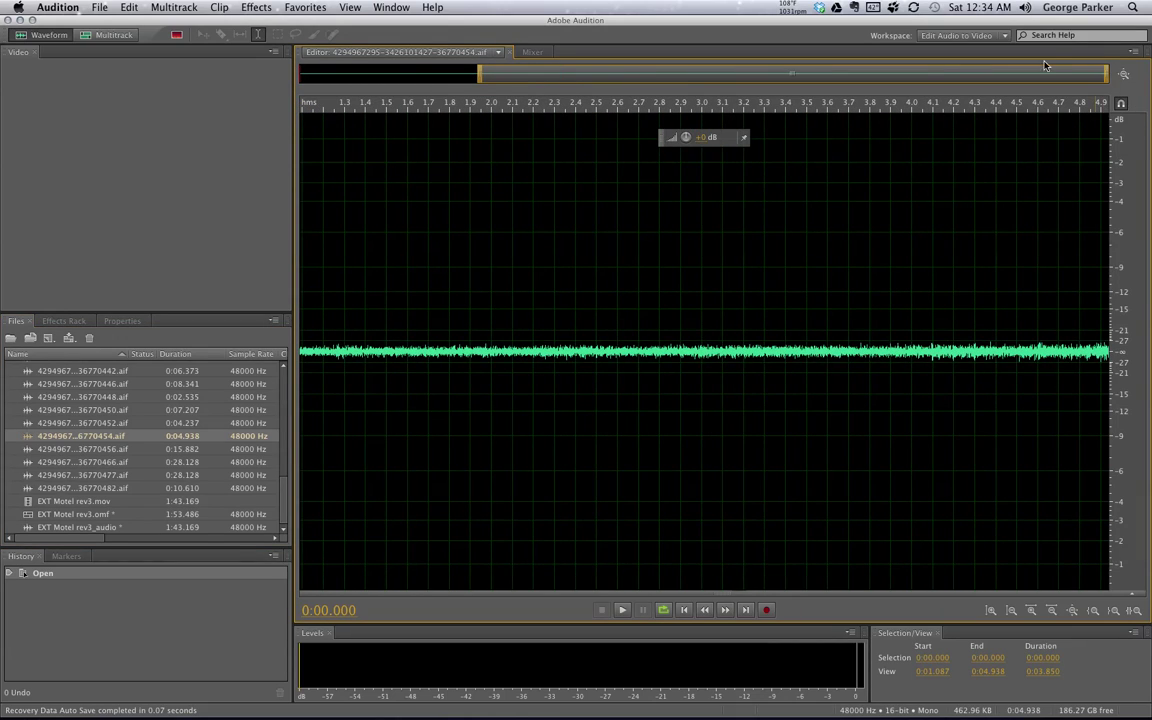
left_click_drag(996, 76, 726, 80)
left_click(438, 112)
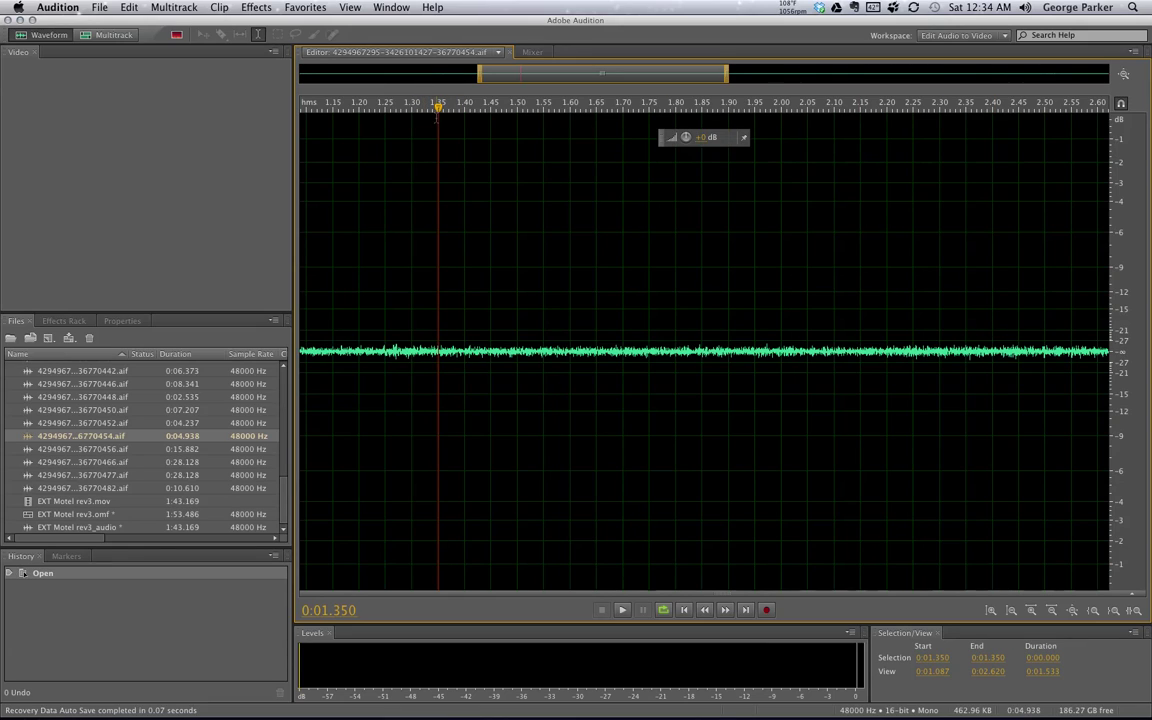
key("shift+End")
left_click(744, 112, "shift")
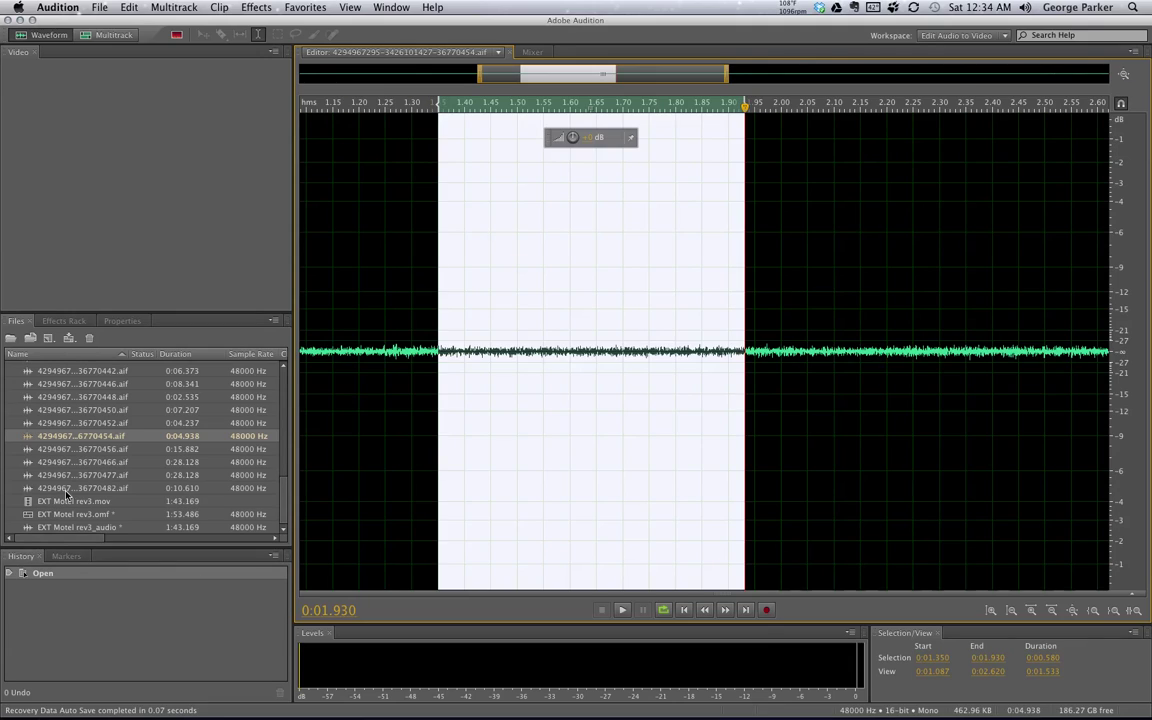
Return to the multitrack session and place the 36770454.aif file on Work 1, starting where the tone_6 clip on Dial G starts
left_click(97, 438)
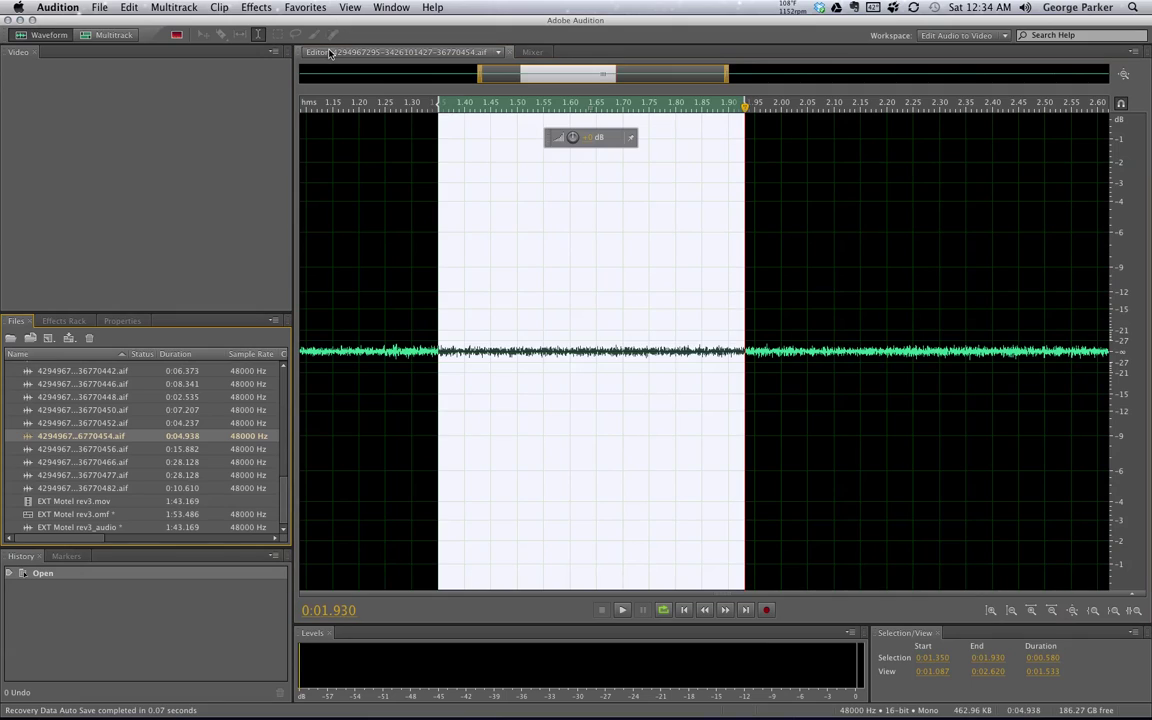
left_click(100, 34)
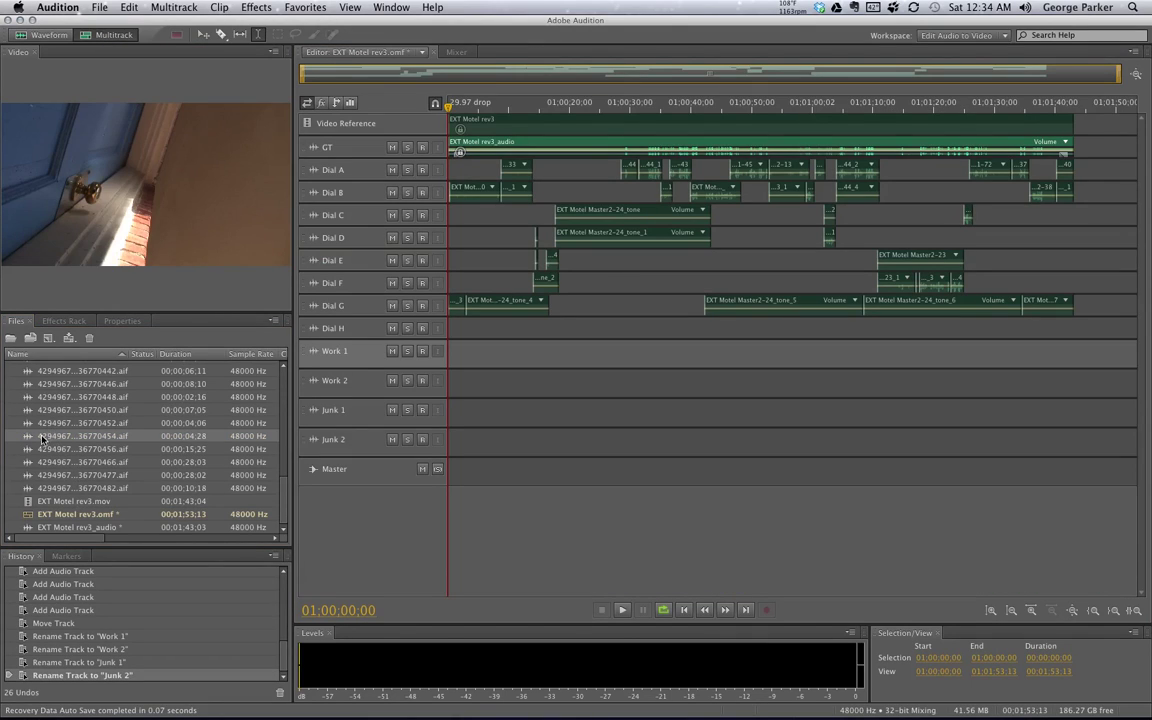
left_click_drag(40, 437, 848, 262)
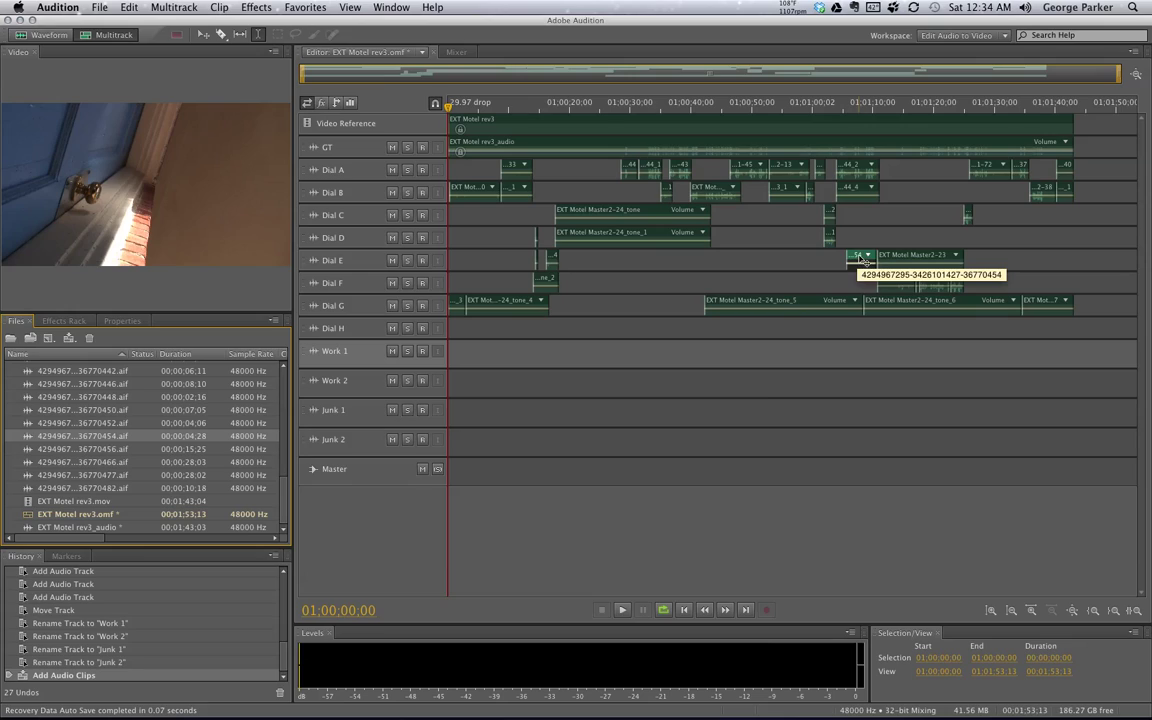
key("super+z")
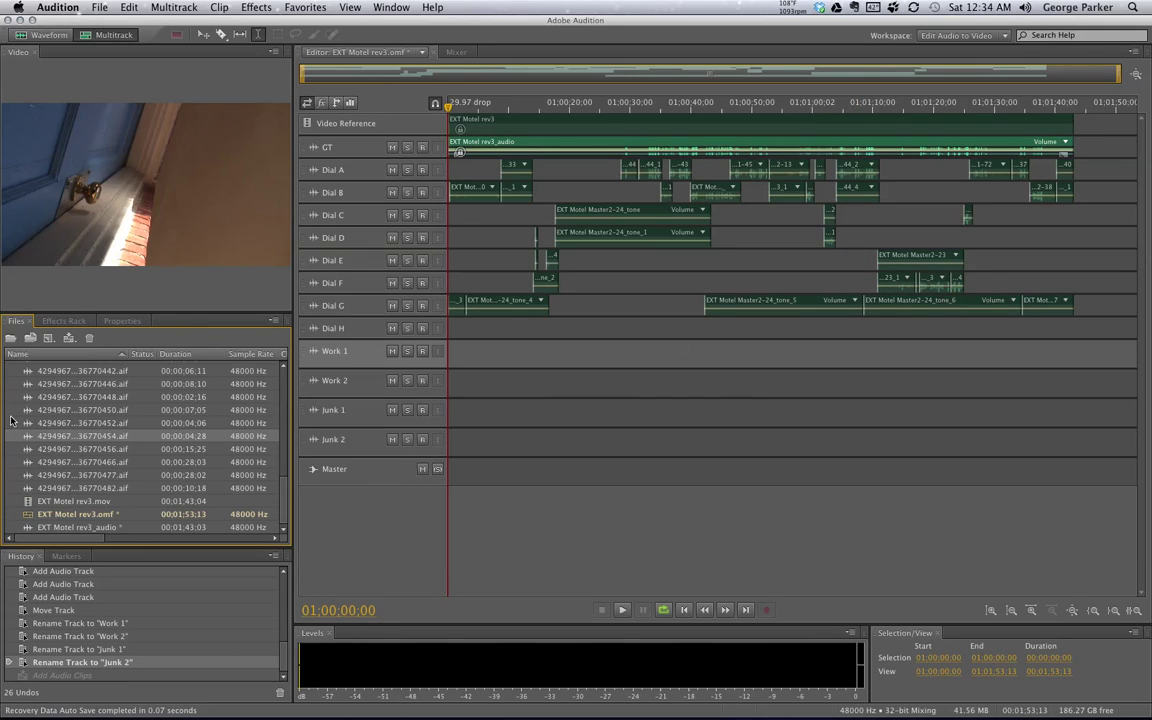
left_click_drag(28, 441, 866, 362)
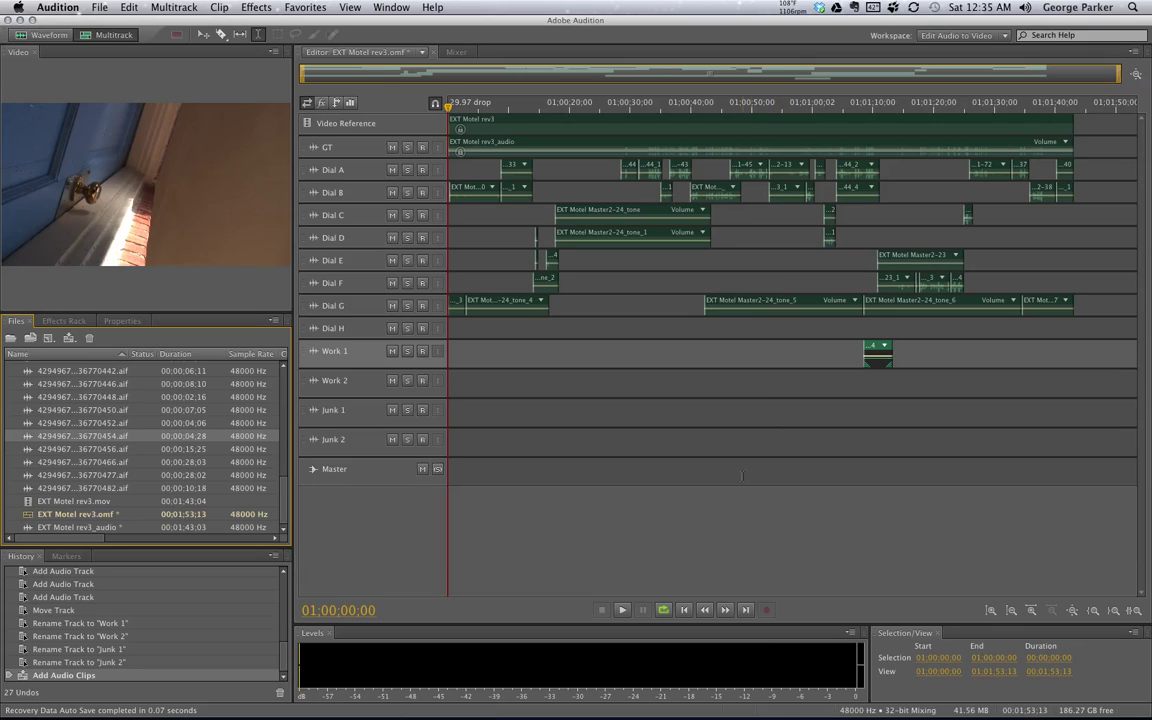
Add a stereo audio track to the session and place it between Junk 2 and Master
left_click(399, 478)
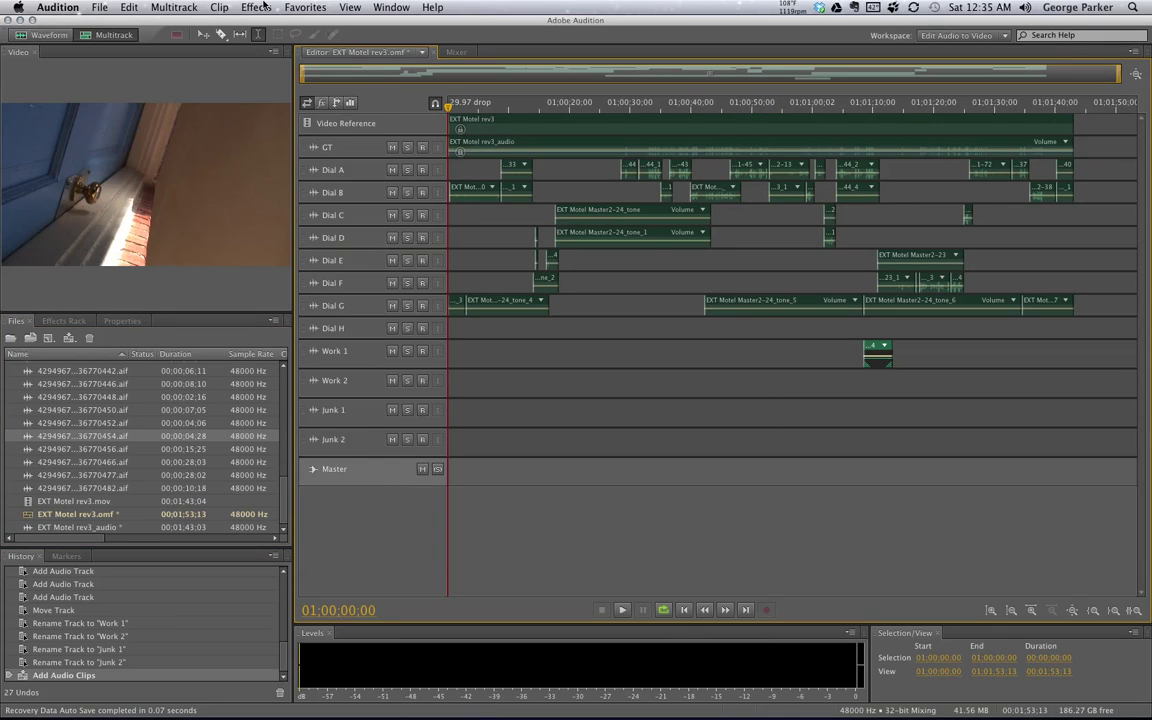
left_click(156, 9)
mouse_move(175, 24)
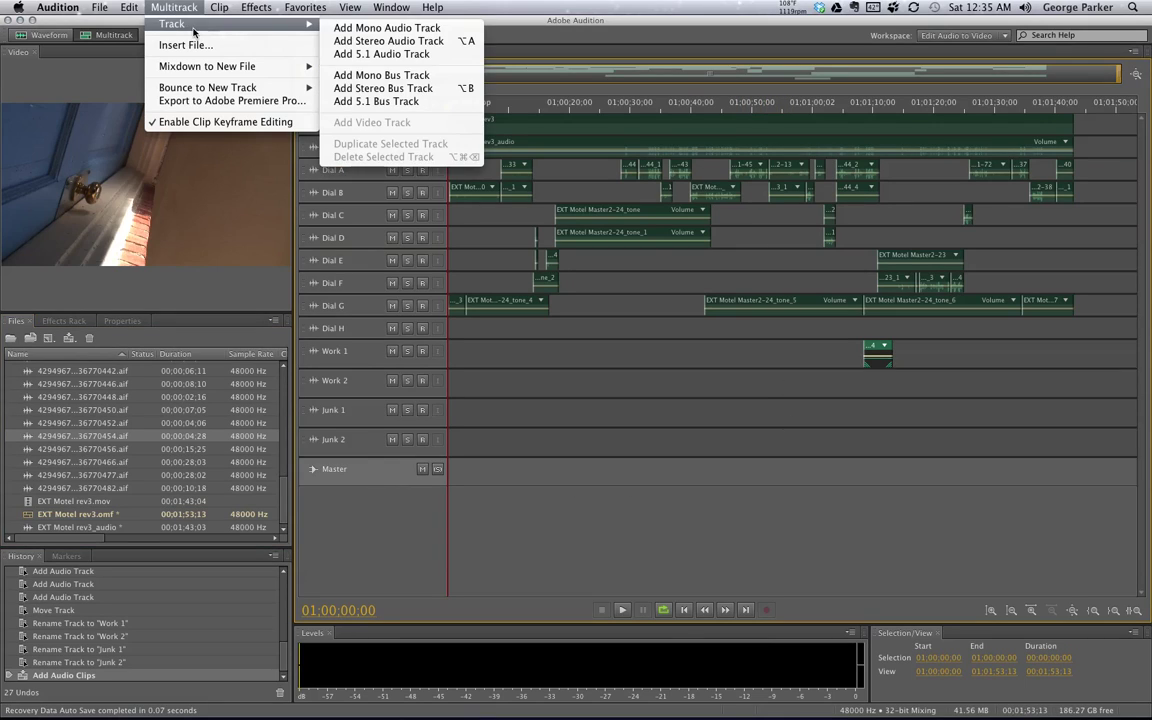
left_click(426, 45)
left_click_drag(305, 446, 274, 442)
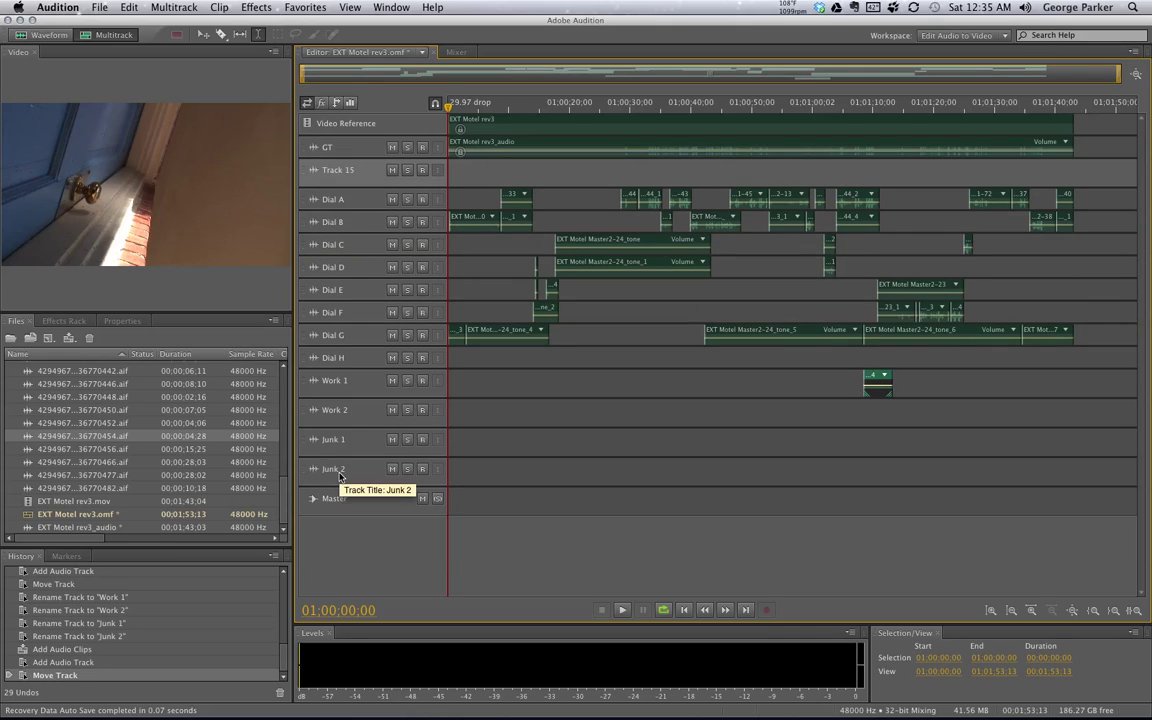
left_click_drag(305, 173, 318, 483)
Rename the new track below Junk 2 as SFX A
left_click(336, 469)
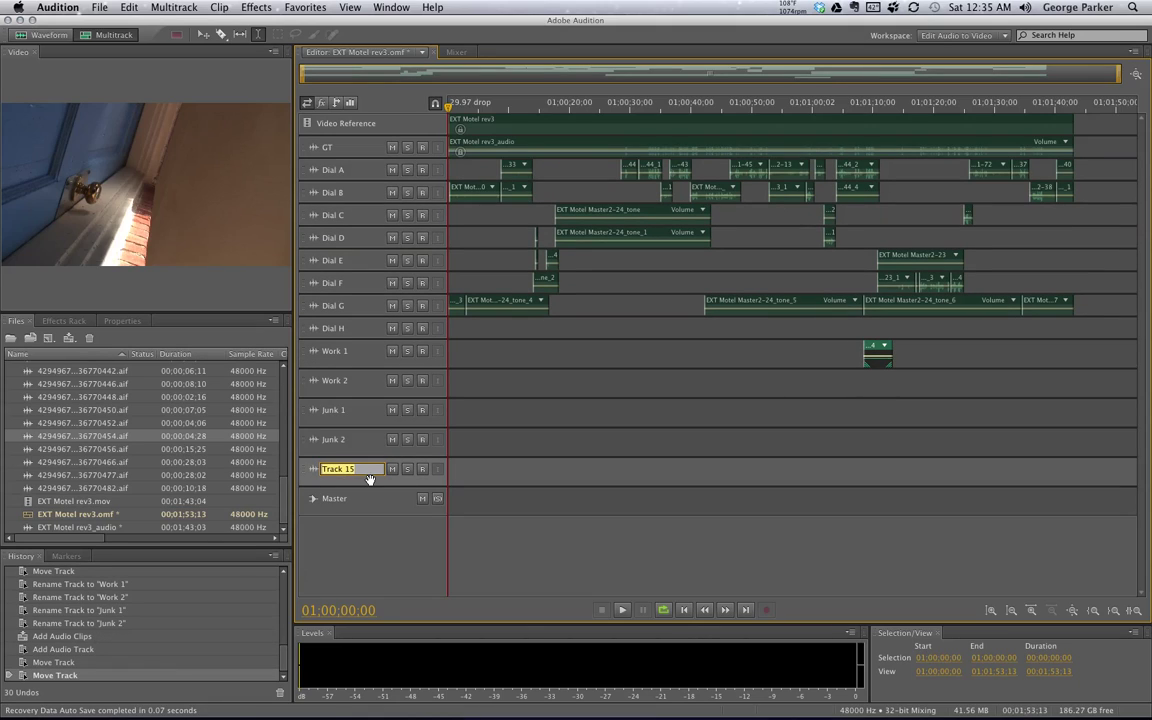
type("SFX A")
left_click(545, 549)
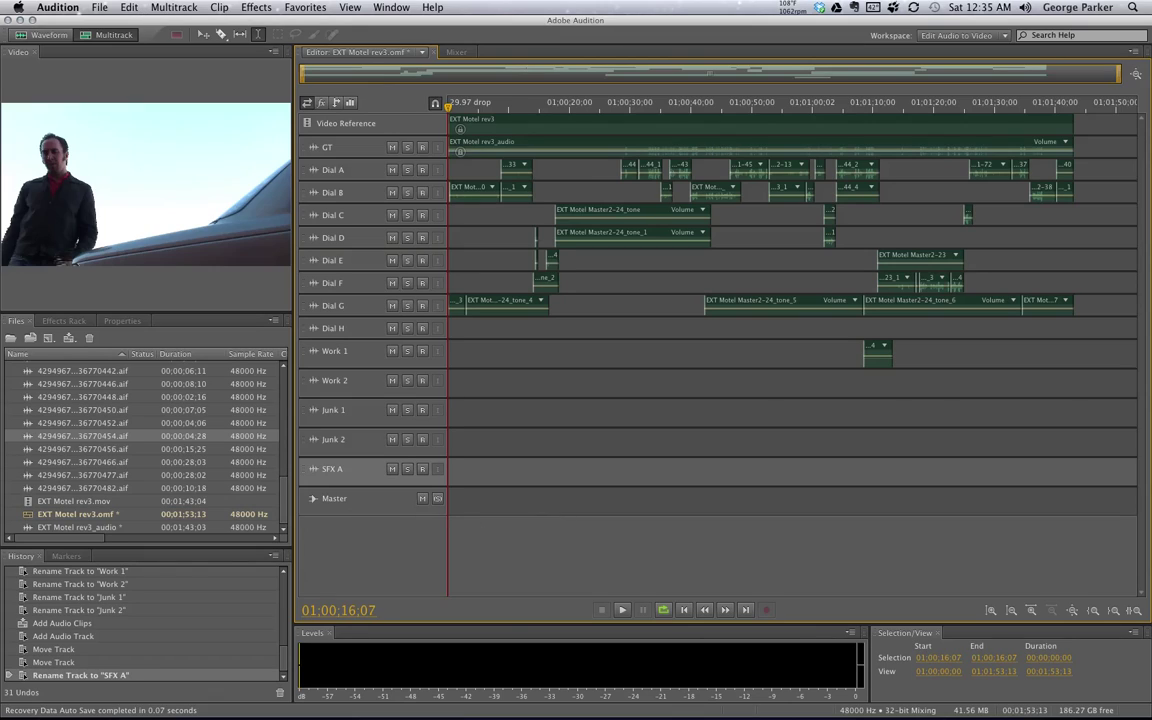
Add another stereo audio track and move it directly below SFX A
left_click(165, 8)
mouse_move(190, 24)
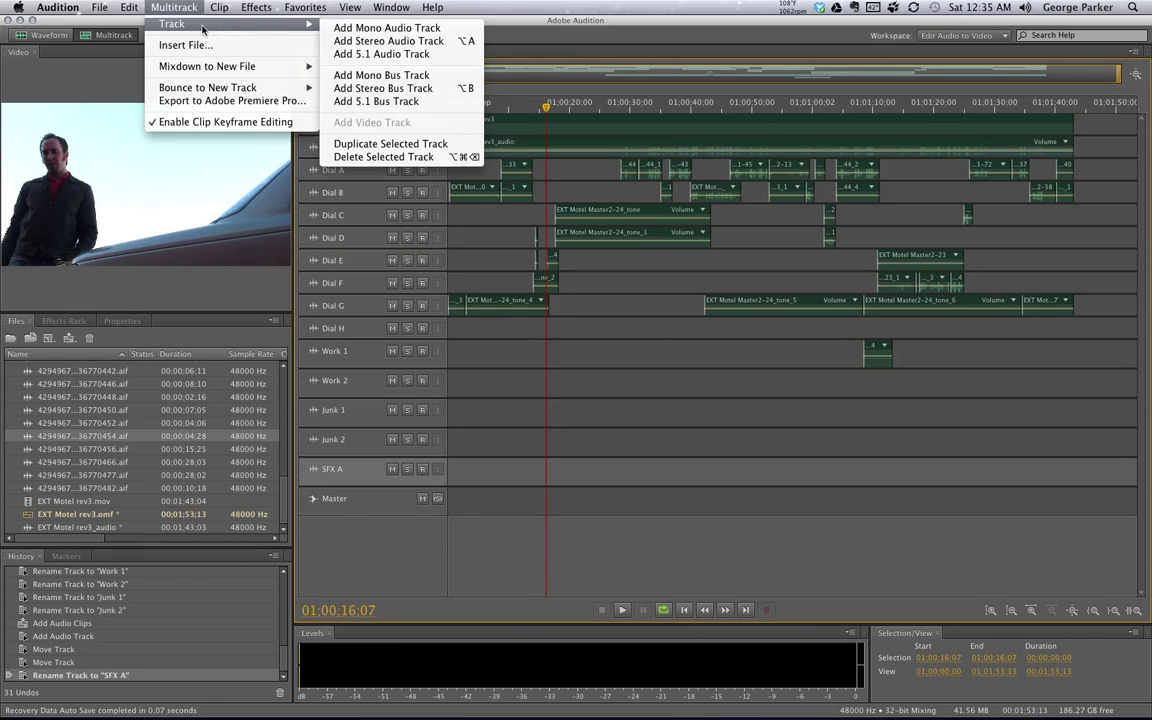
left_click(383, 41)
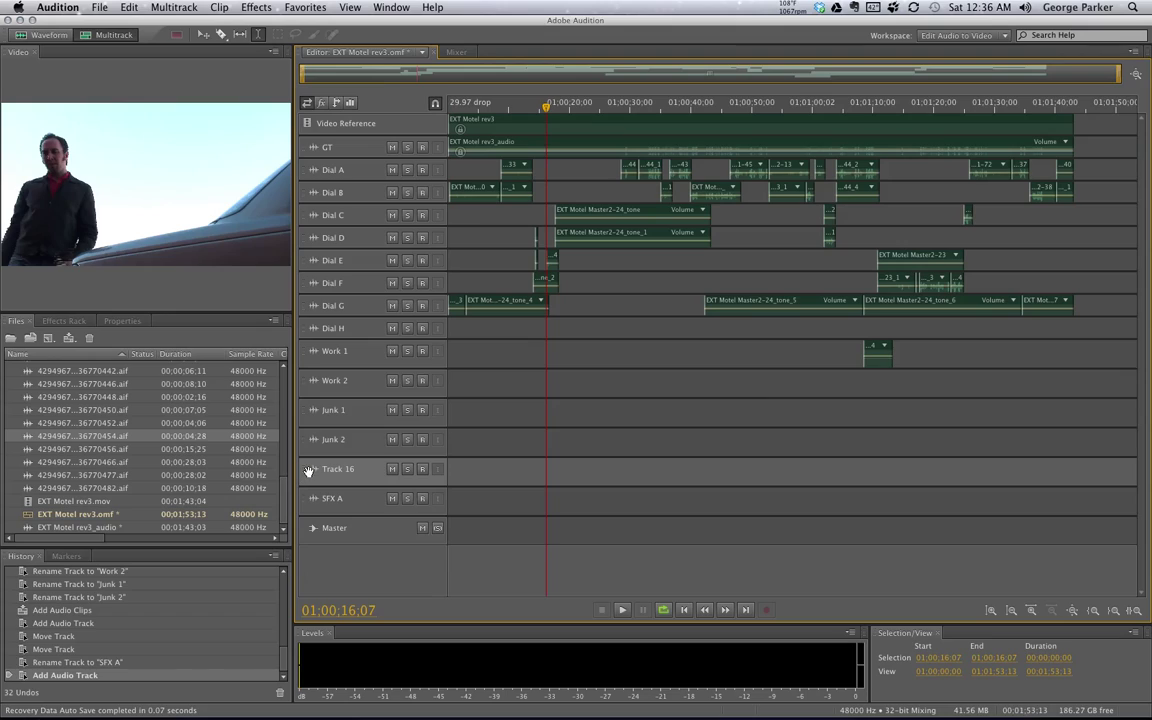
left_click_drag(309, 470, 309, 505)
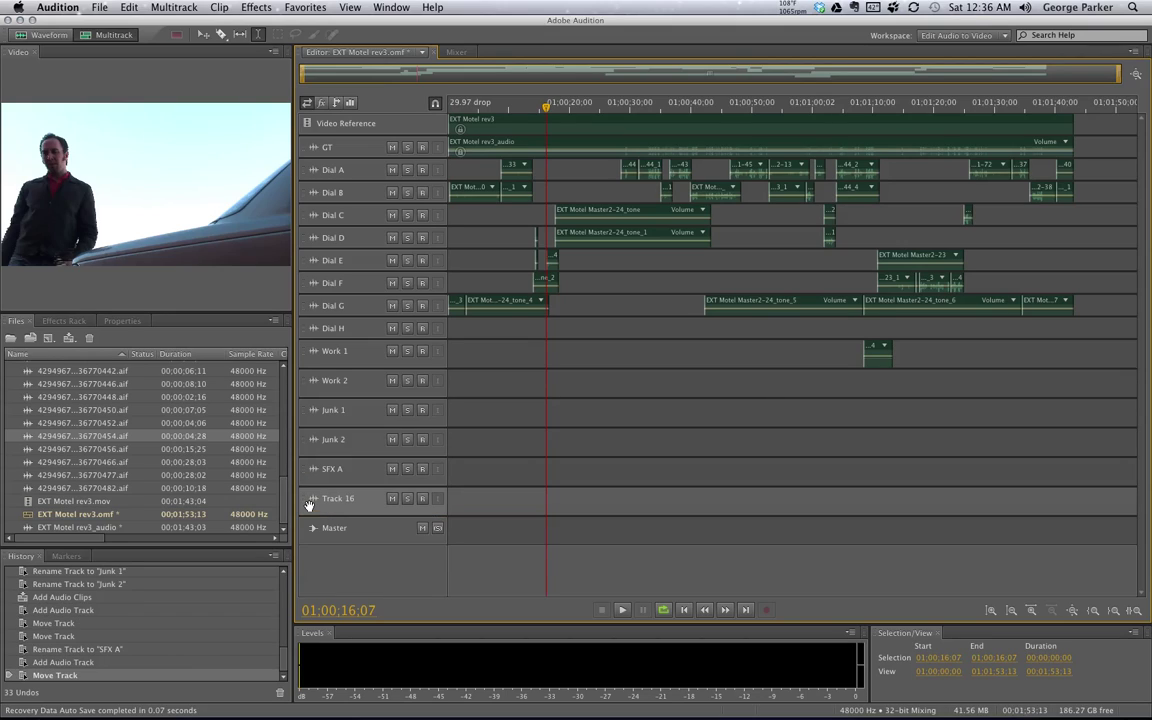
Rename the new track below SFX A as Ambience A
left_click(343, 498)
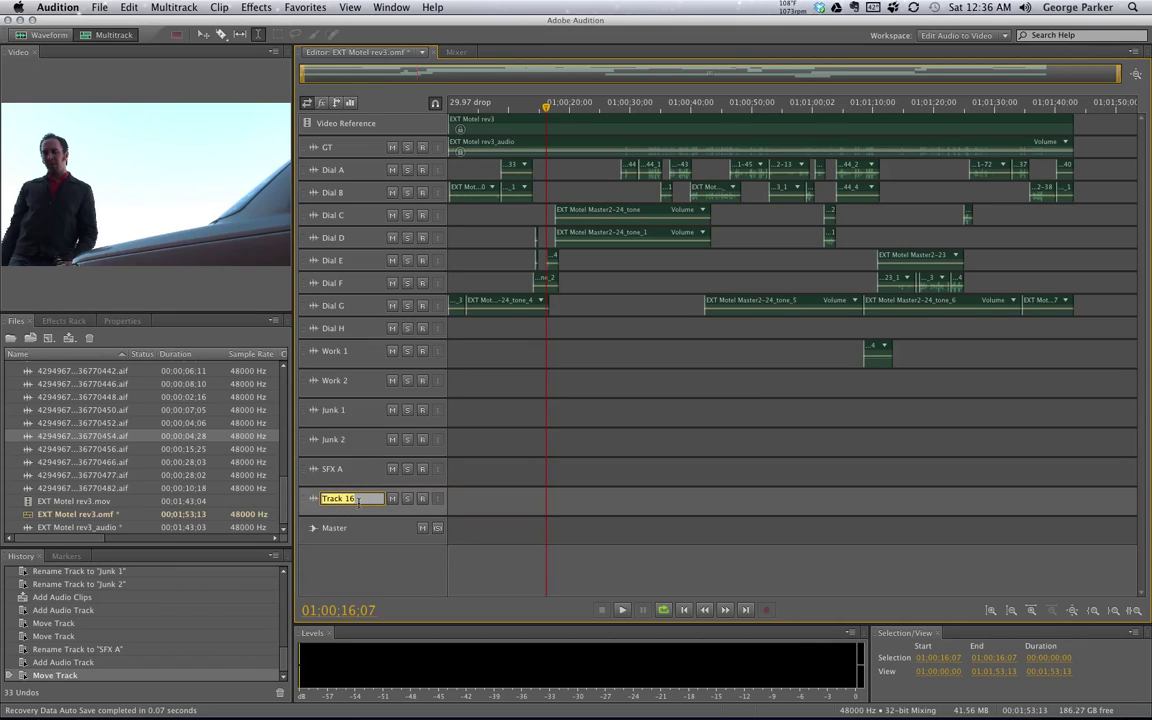
type("BG")
key("BackSpace")
key("BackSpace")
type("Ambience A")
left_click(379, 544)
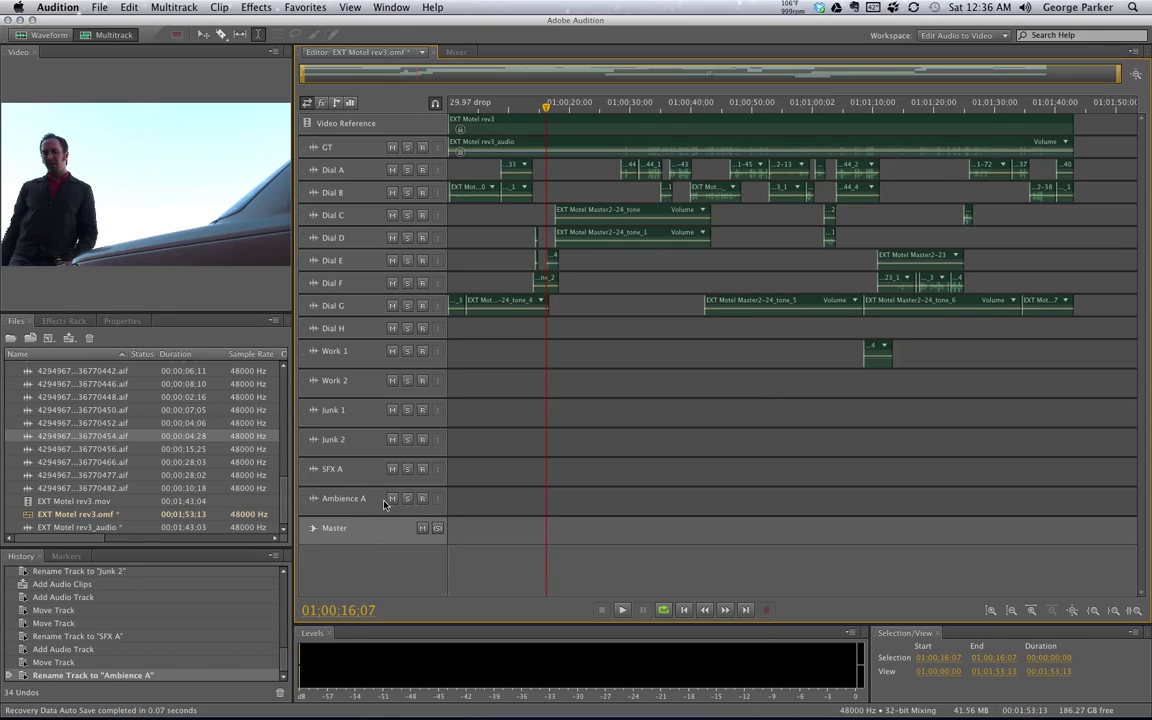
Add a mono audio track, move it directly below Ambience A and name it ADR A
left_click(374, 503)
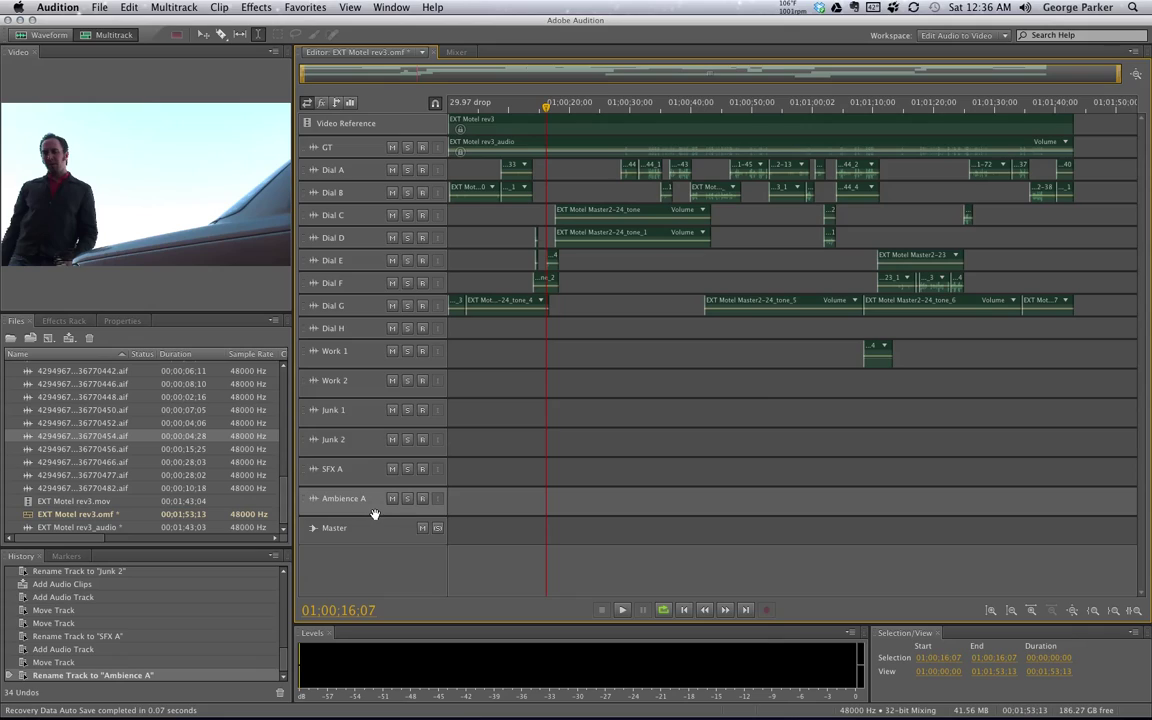
left_click(317, 543)
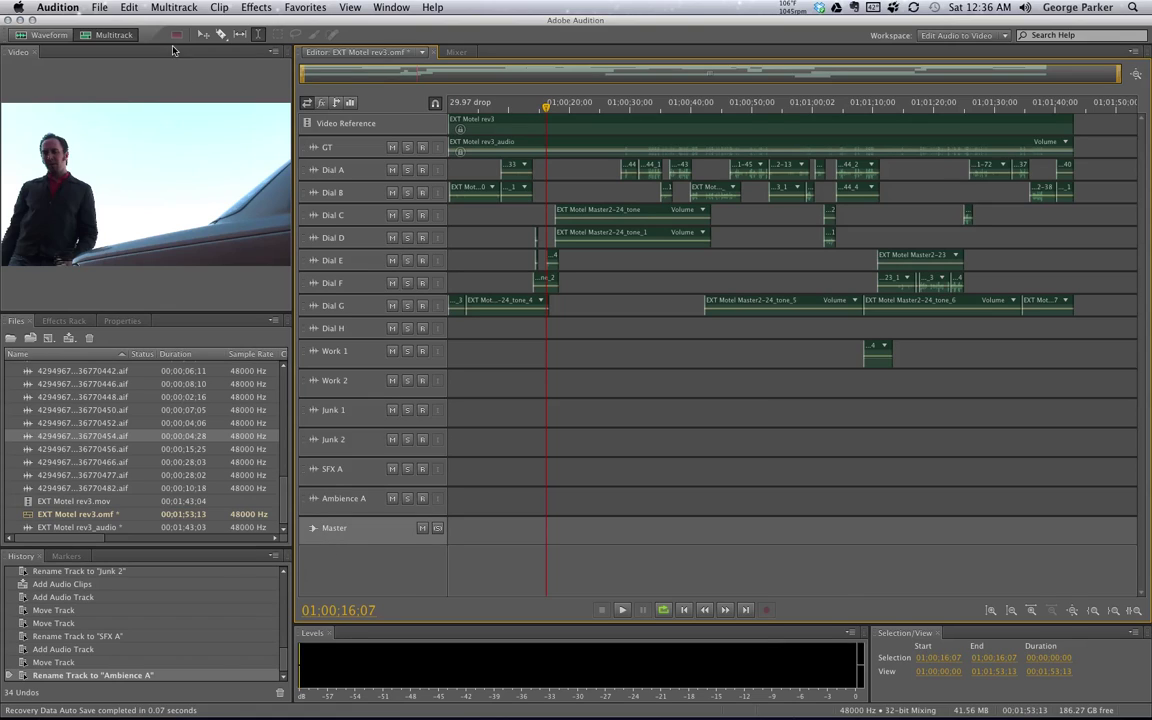
left_click(175, 7)
mouse_move(182, 25)
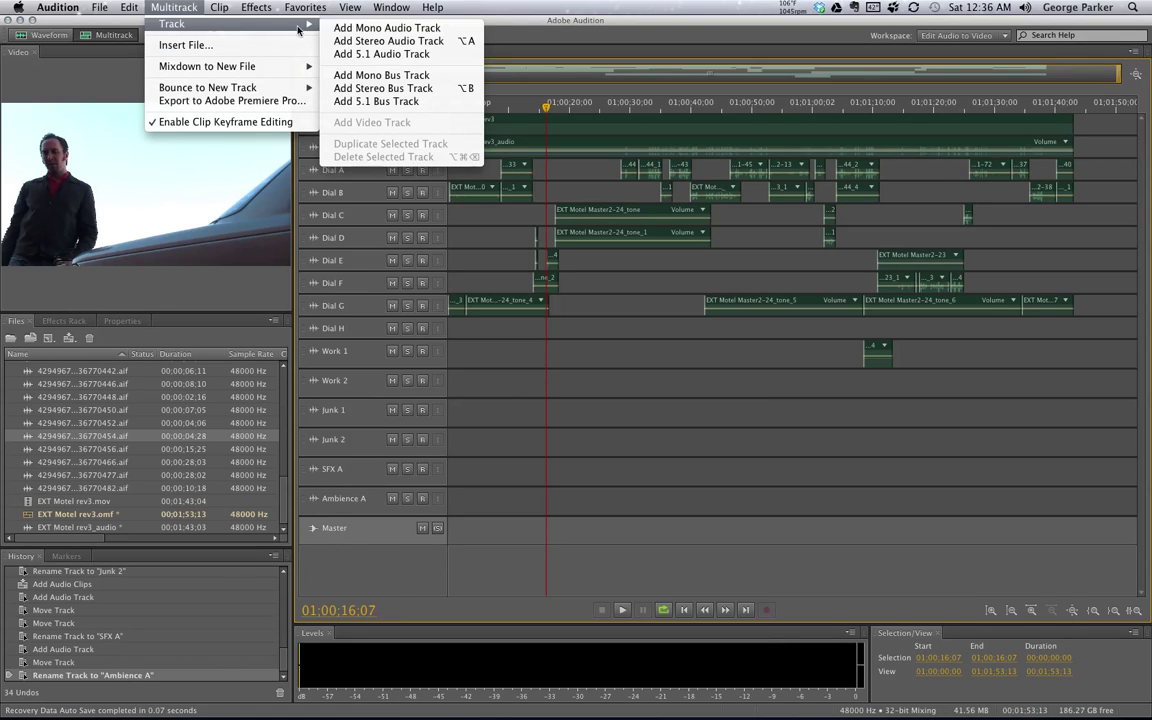
left_click(407, 30)
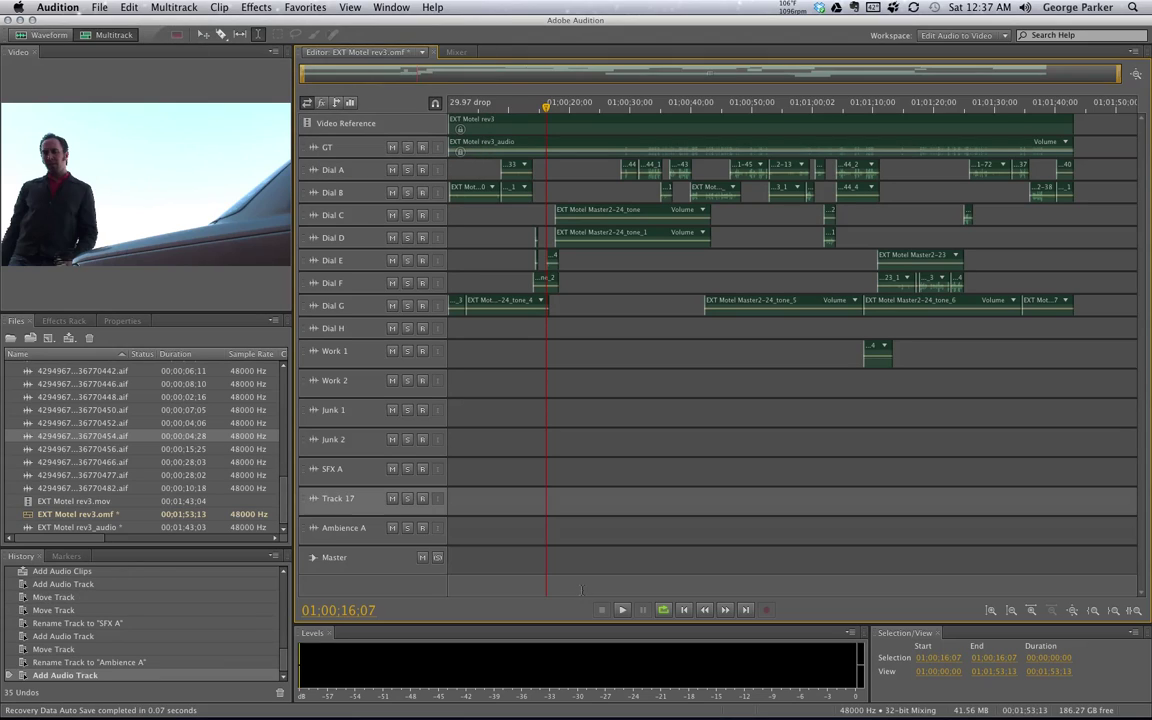
left_click_drag(298, 498, 302, 537)
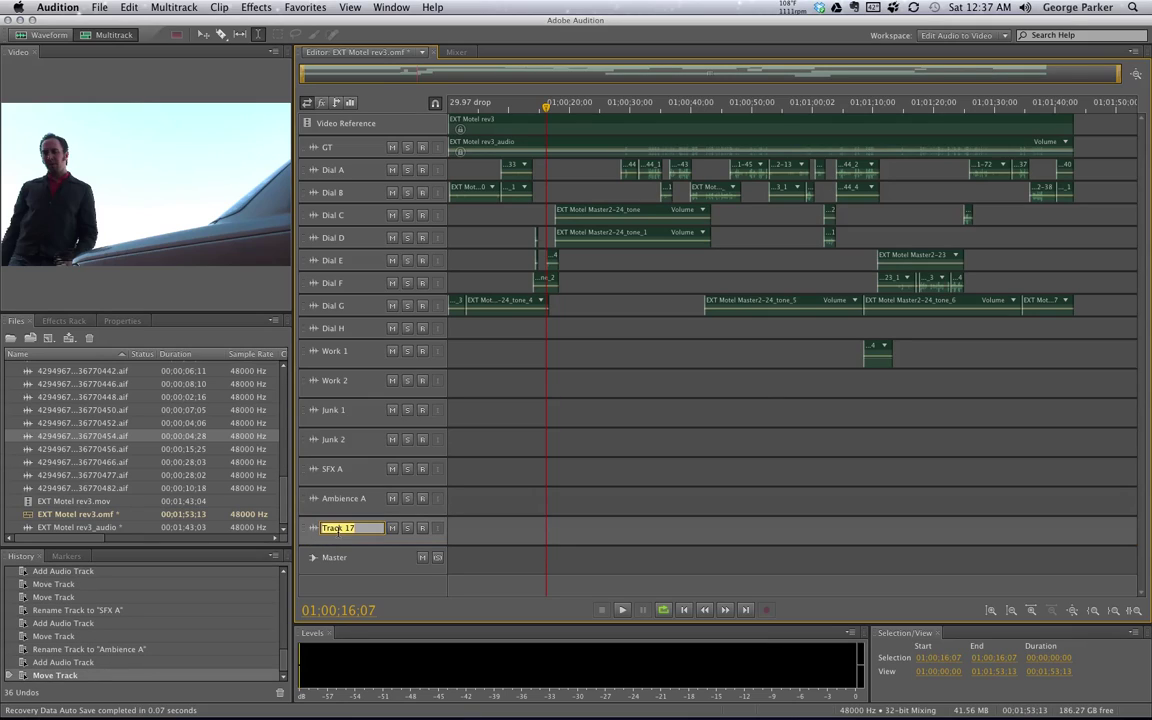
type("ADR A")
left_click(510, 583)
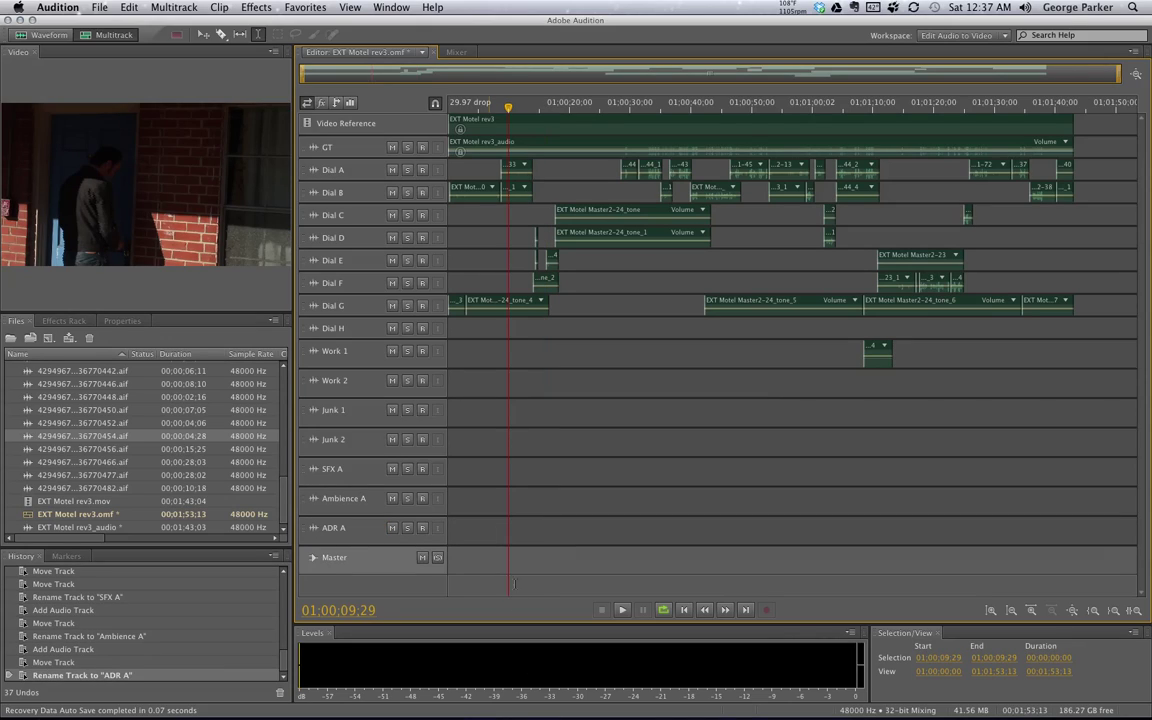
Move the ADR A track up between Dial H and Work 1
left_click(302, 530)
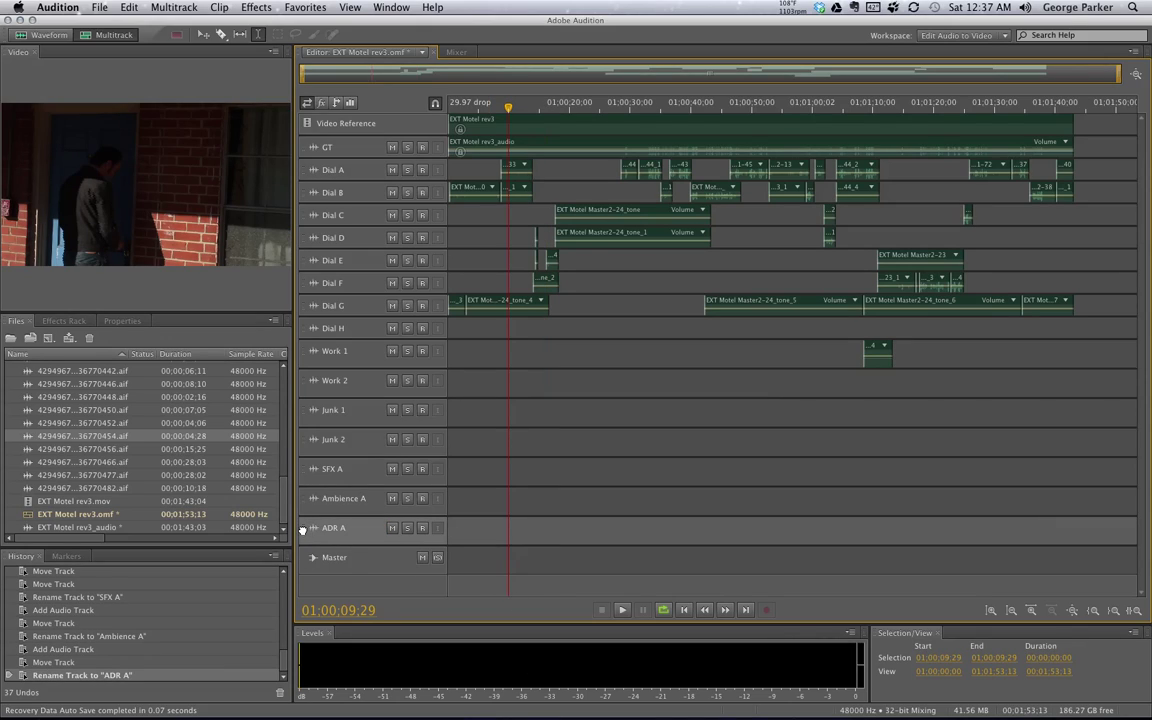
left_click_drag(302, 530, 320, 344)
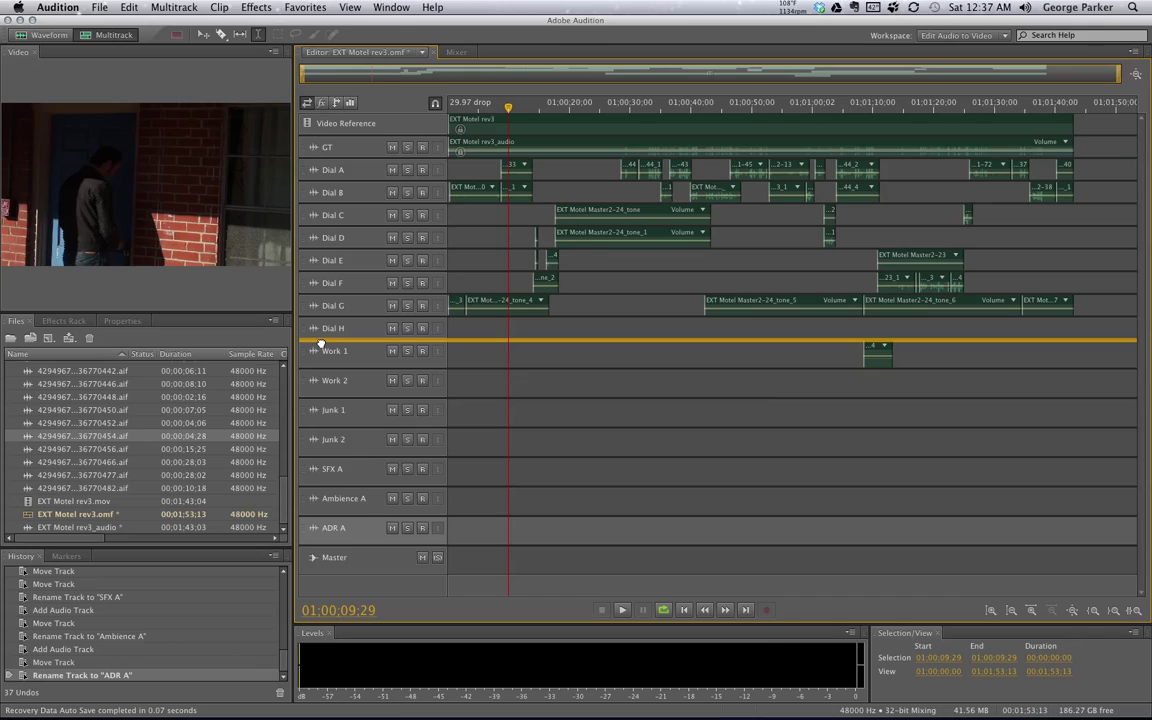
left_click_drag(320, 344, 320, 346)
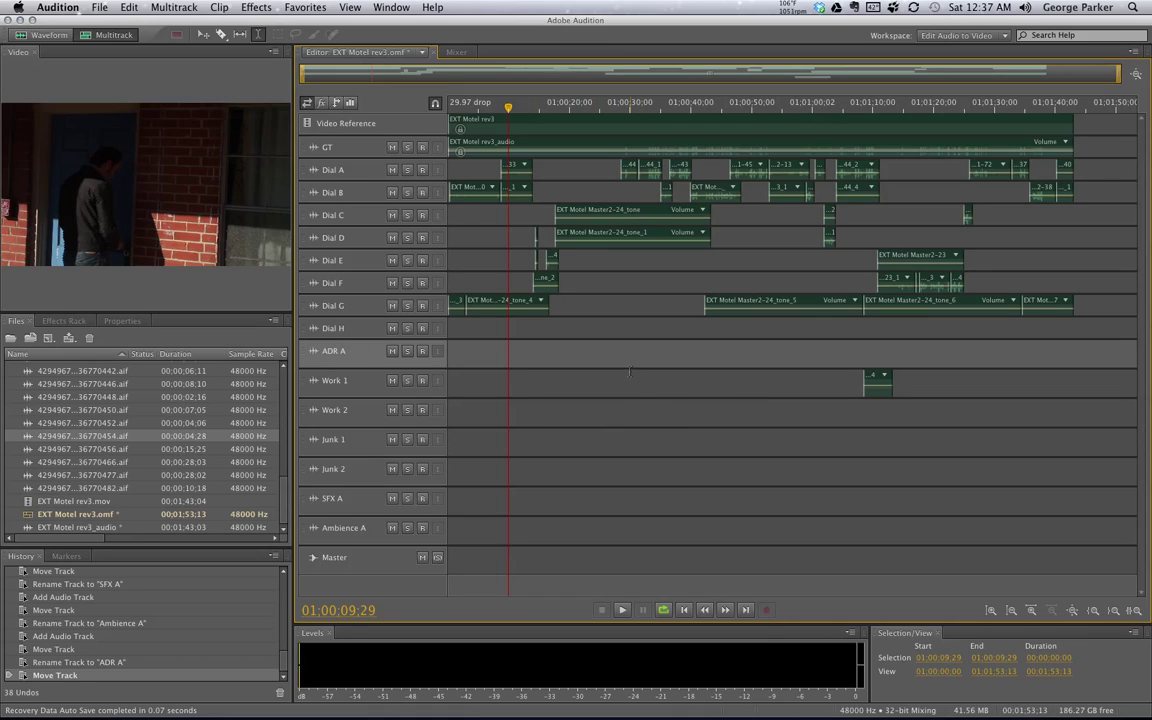
Add a mono audio track between SFX A and Ambience A and name it Foley A
left_click(314, 529)
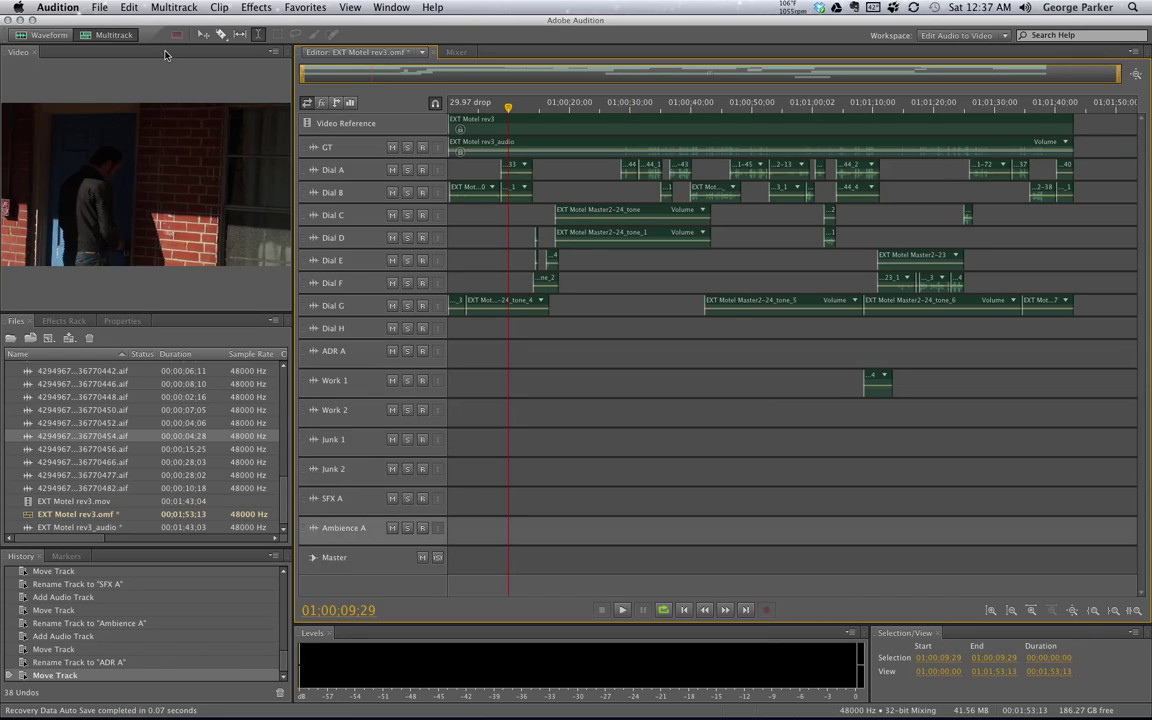
left_click(172, 8)
mouse_move(186, 24)
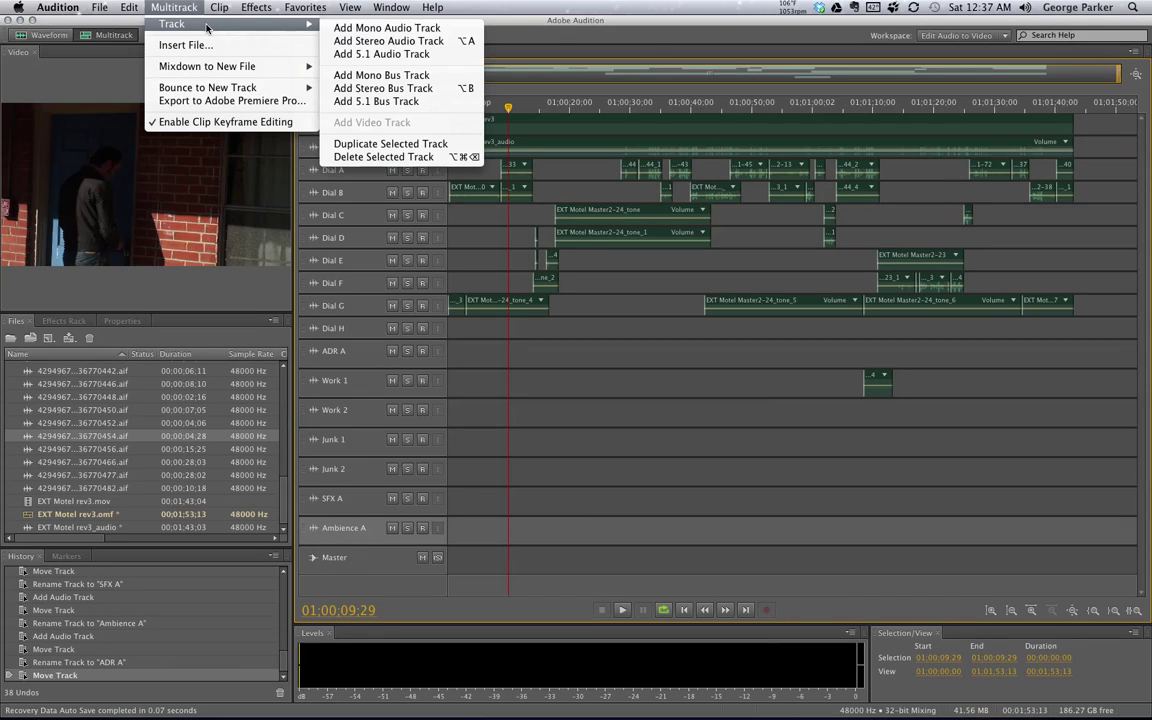
left_click(372, 32)
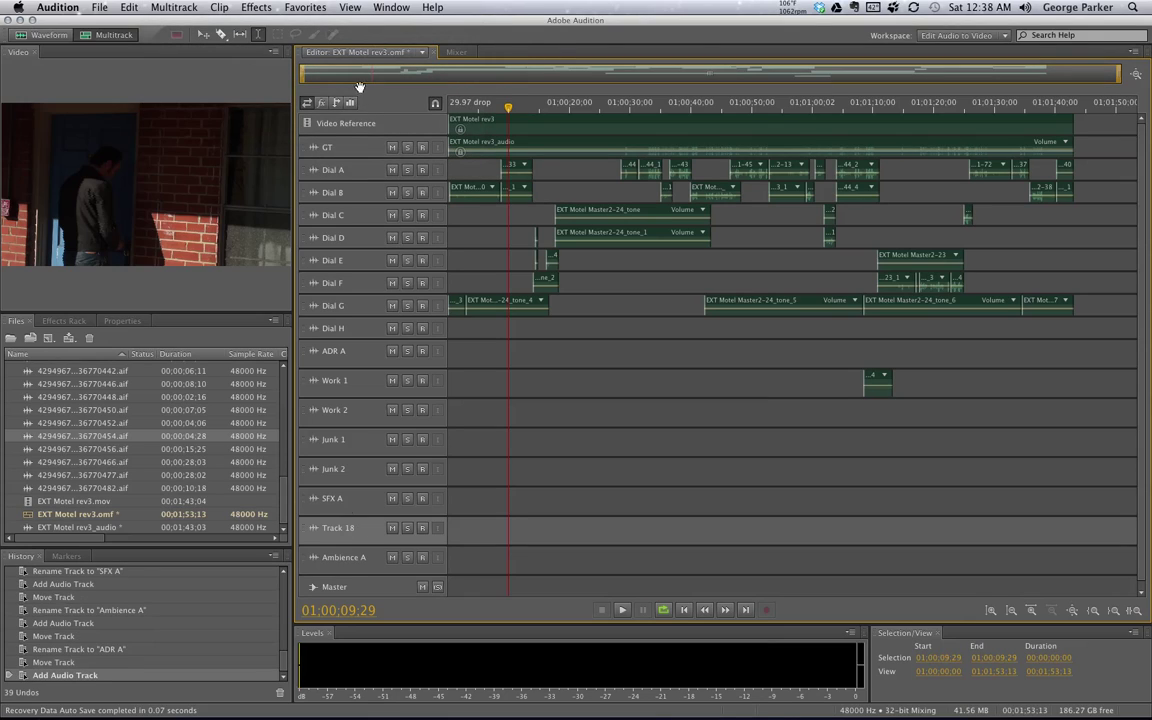
double_click(340, 529)
type("Foley A")
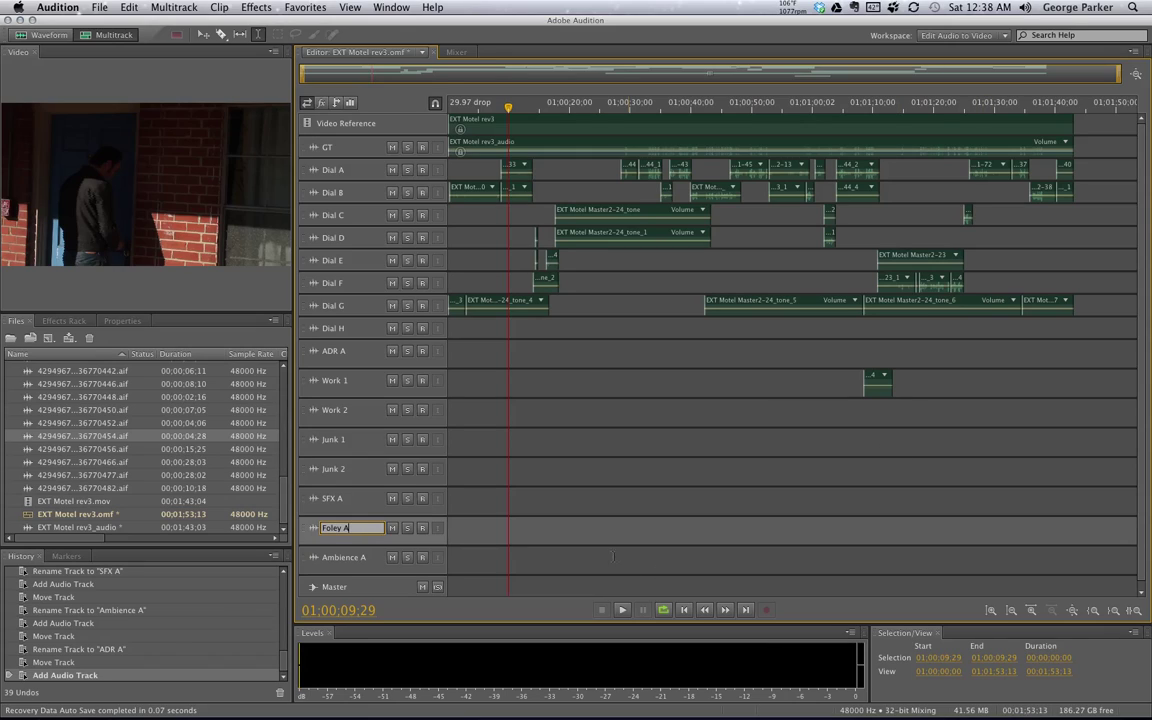
left_click(532, 498)
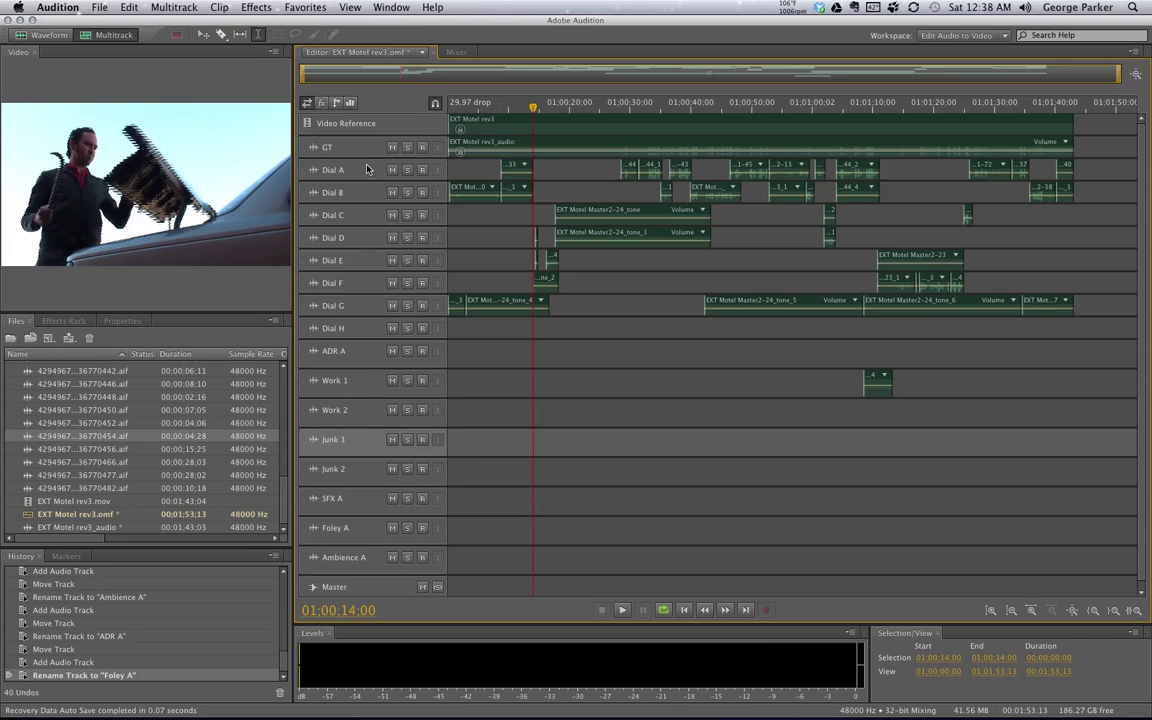
Reduce the height of the tracks from ADR A to Ambience A to match the dialogue tracks, and select the Video Reference track
left_click(367, 249)
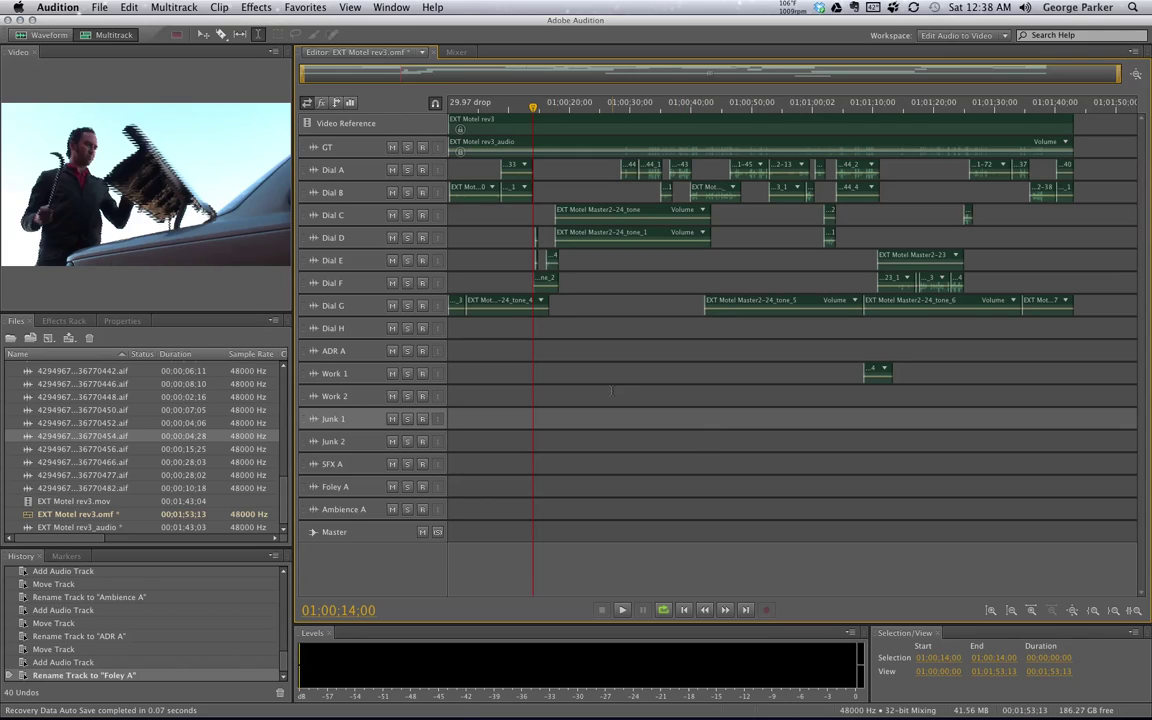
left_click(407, 125)
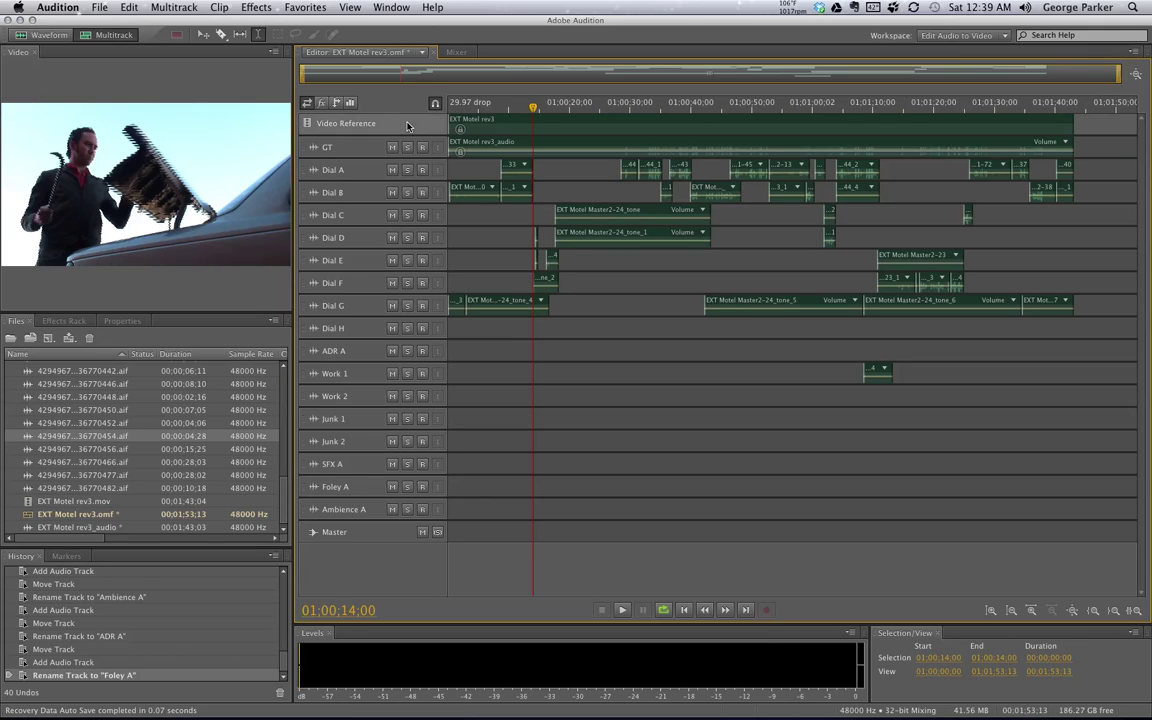